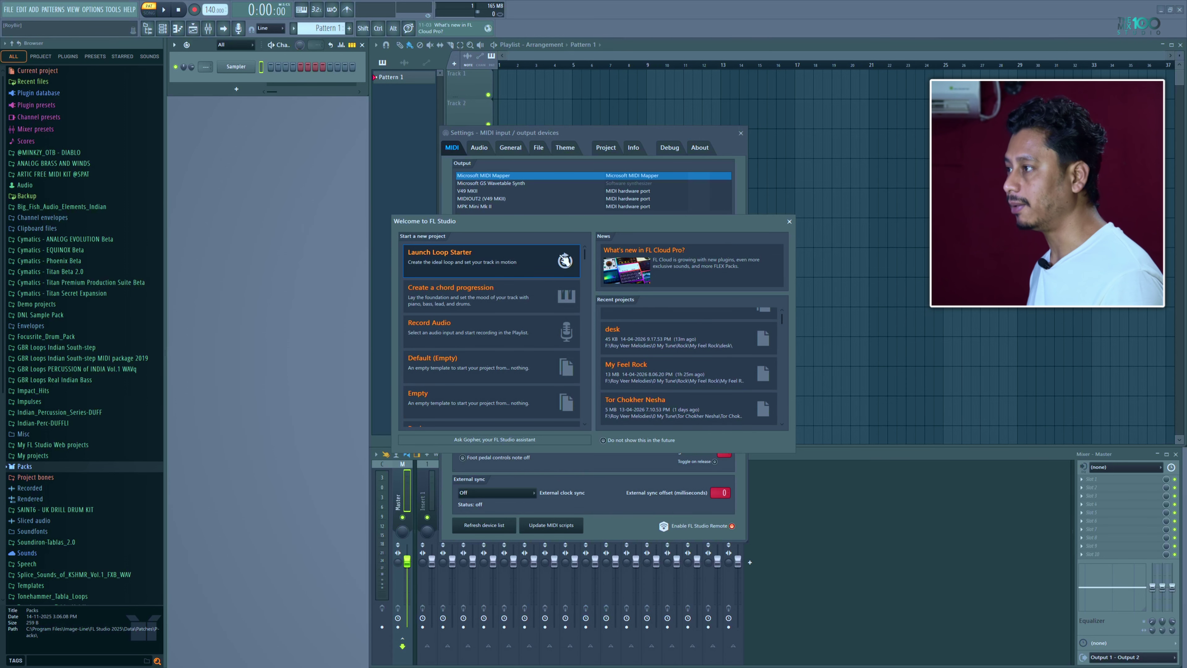
Step: Close the startup welcome window, the MIDI driver error and the MIDI settings to reach the empty project
scroll(468, 319, down, 5)
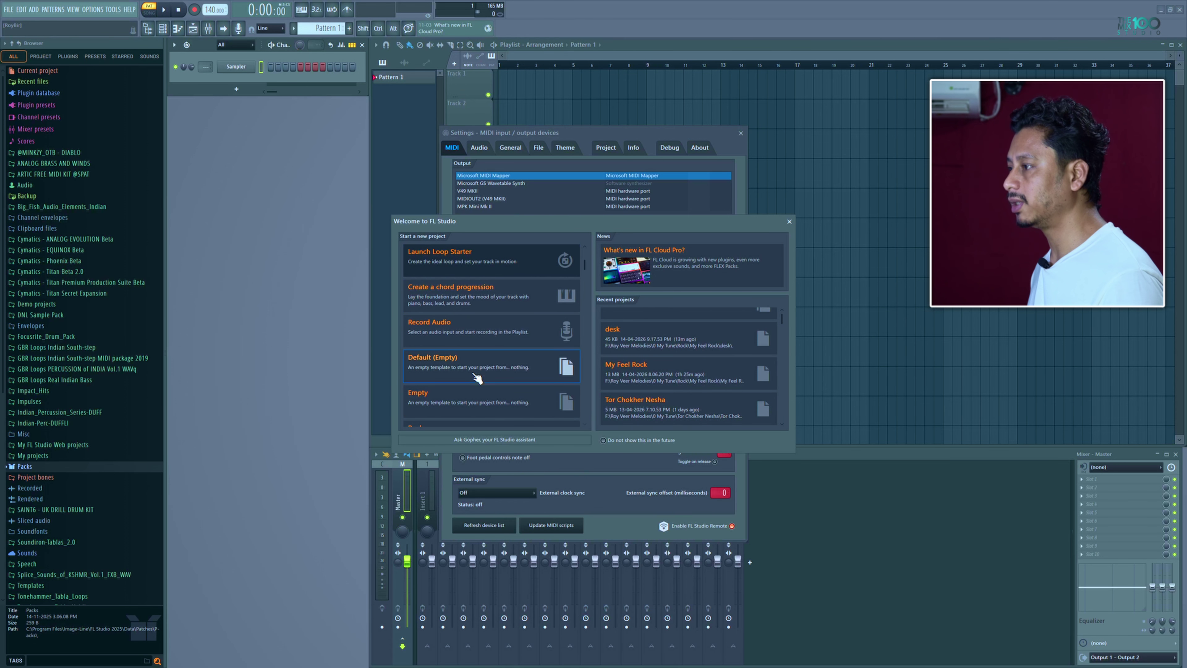
scroll(447, 299, up, 2)
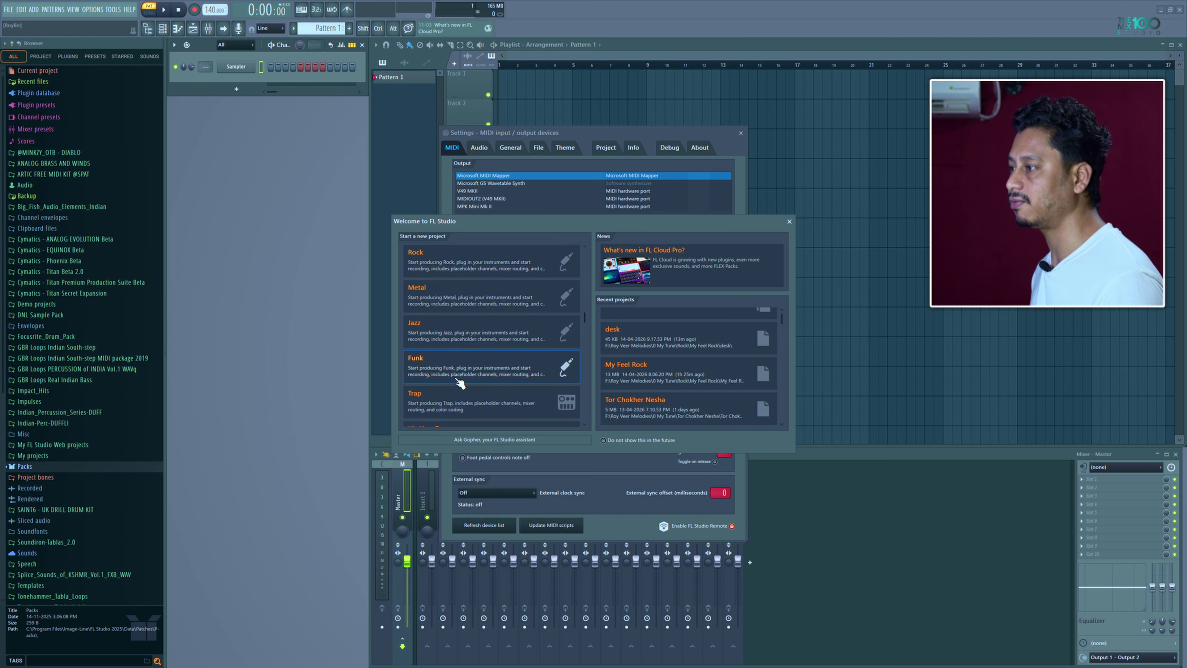
scroll(463, 384, up, 3)
scroll(464, 356, up, 2)
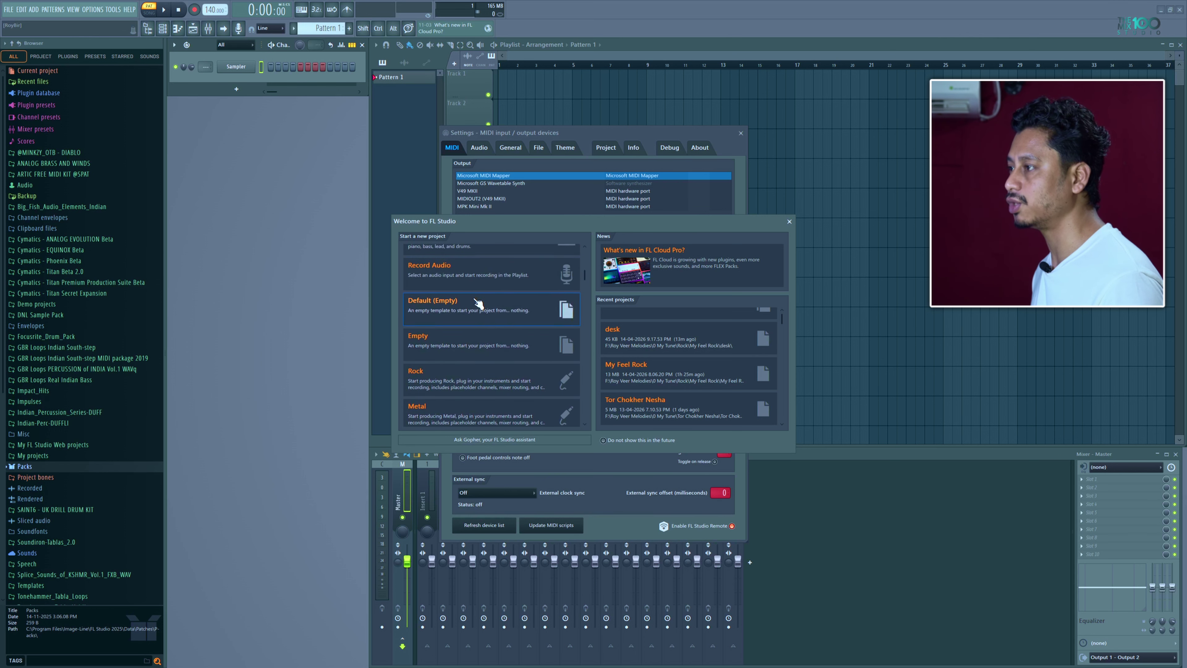
scroll(443, 414, down, 5)
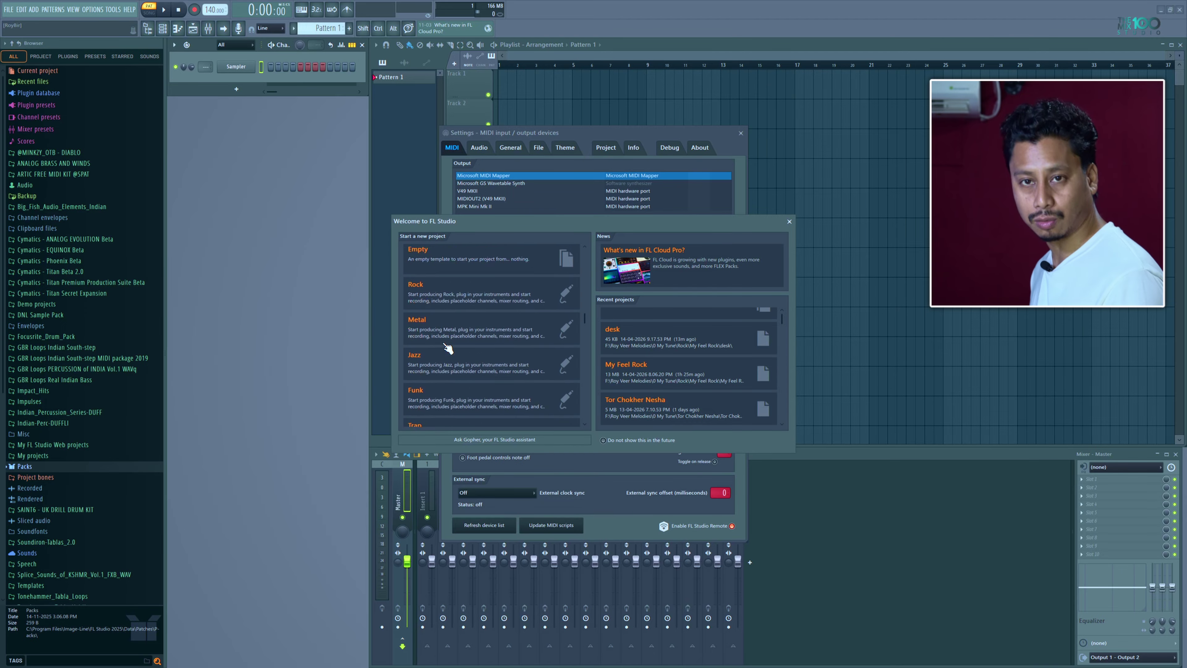
click(789, 221)
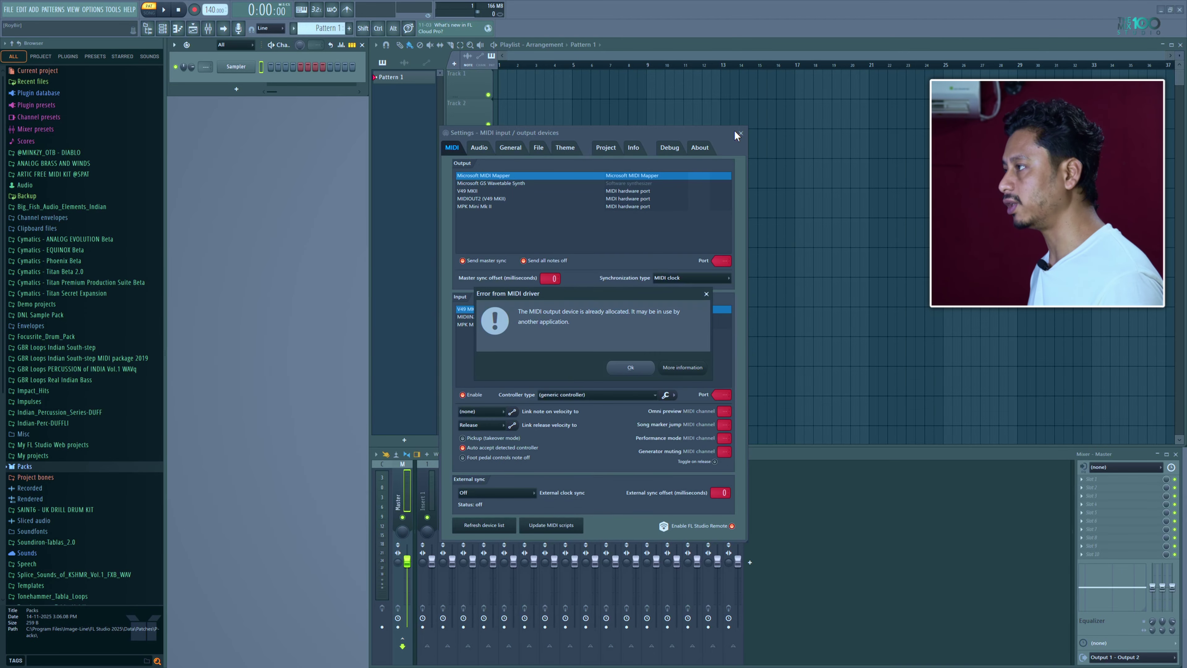
click(630, 367)
click(740, 133)
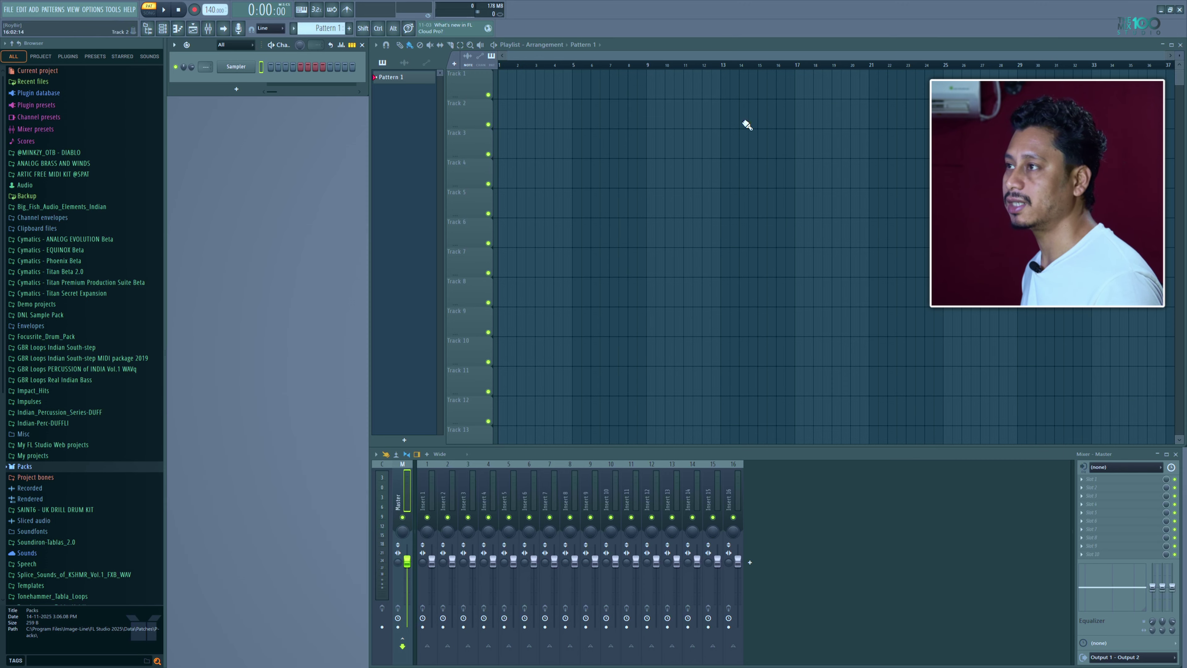
click(10, 9)
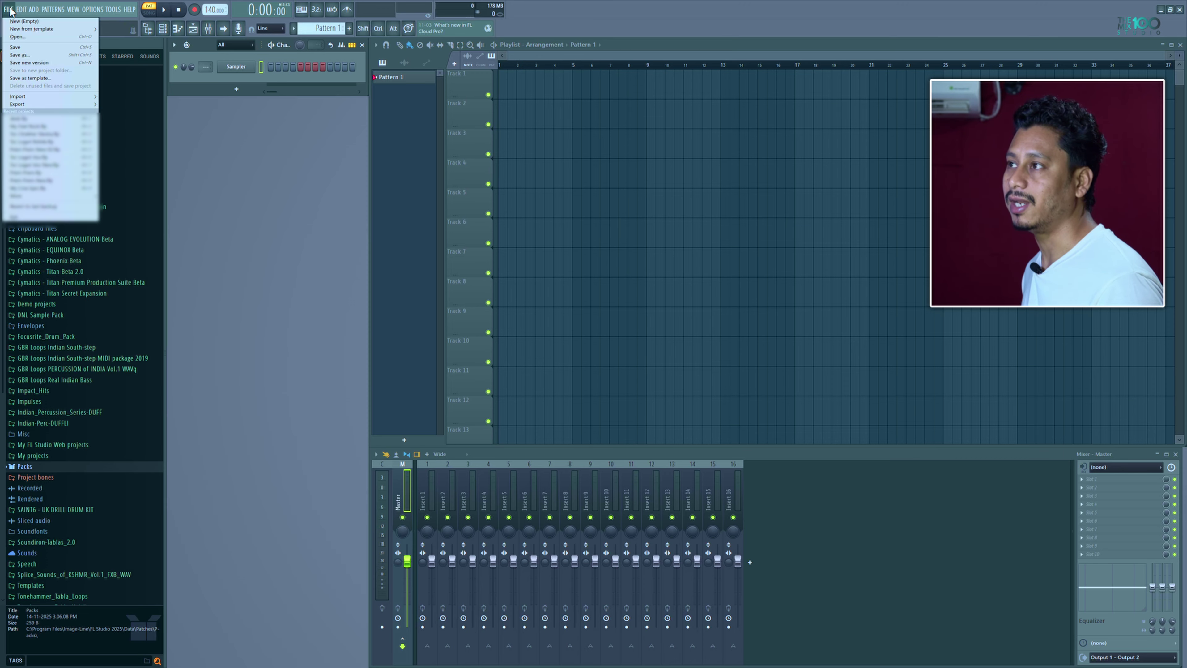
click(23, 22)
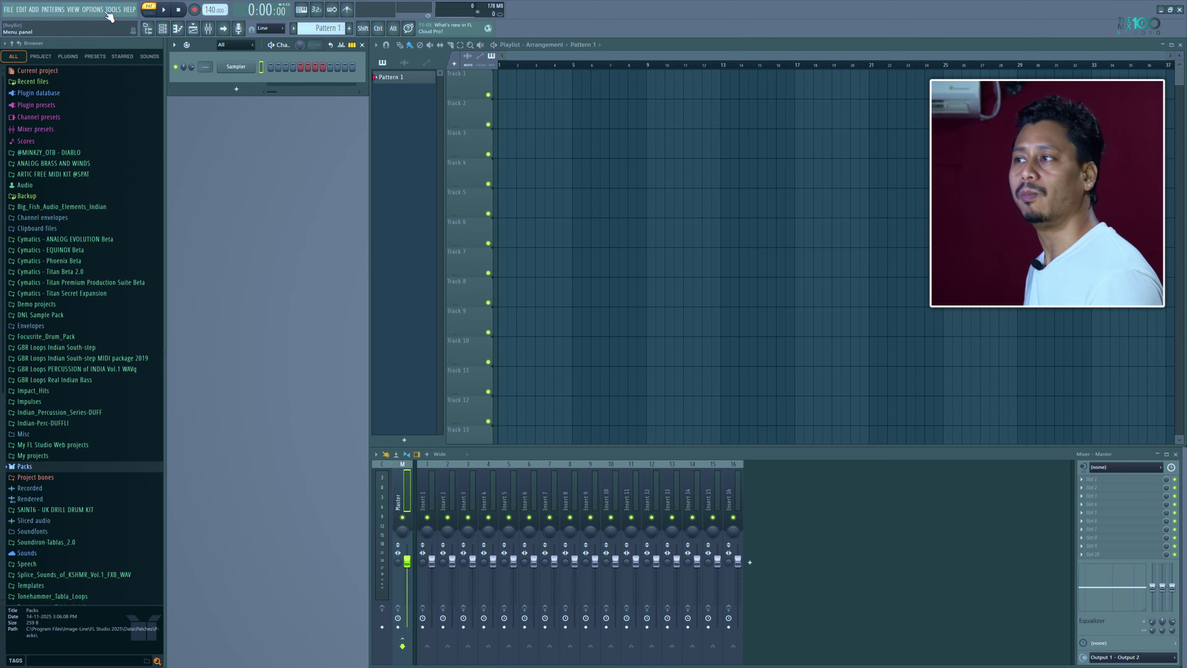
click(8, 10)
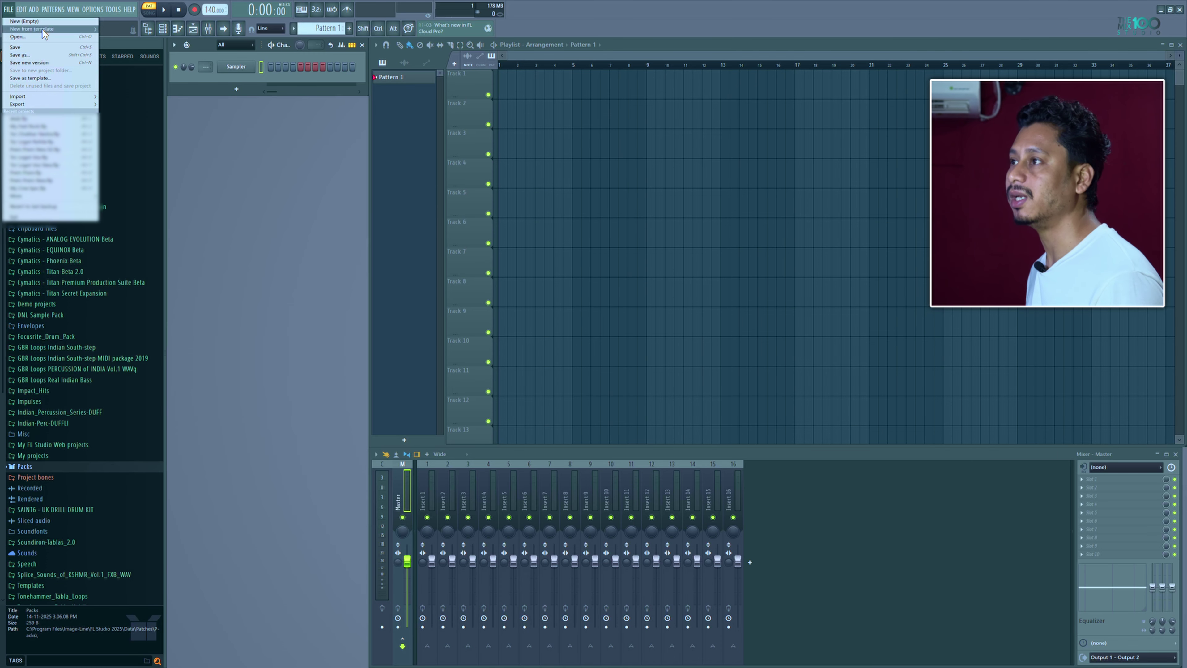
mouse_move(42, 28)
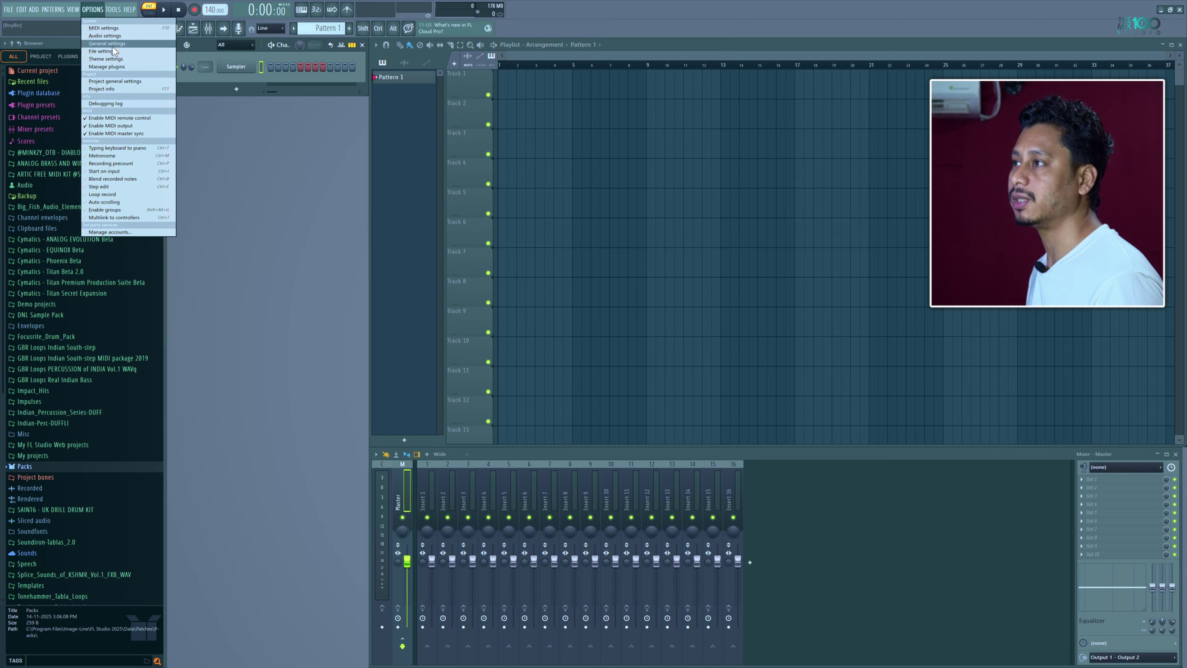
Step: Look through the Audio, General and File settings, and close the settings window
click(112, 36)
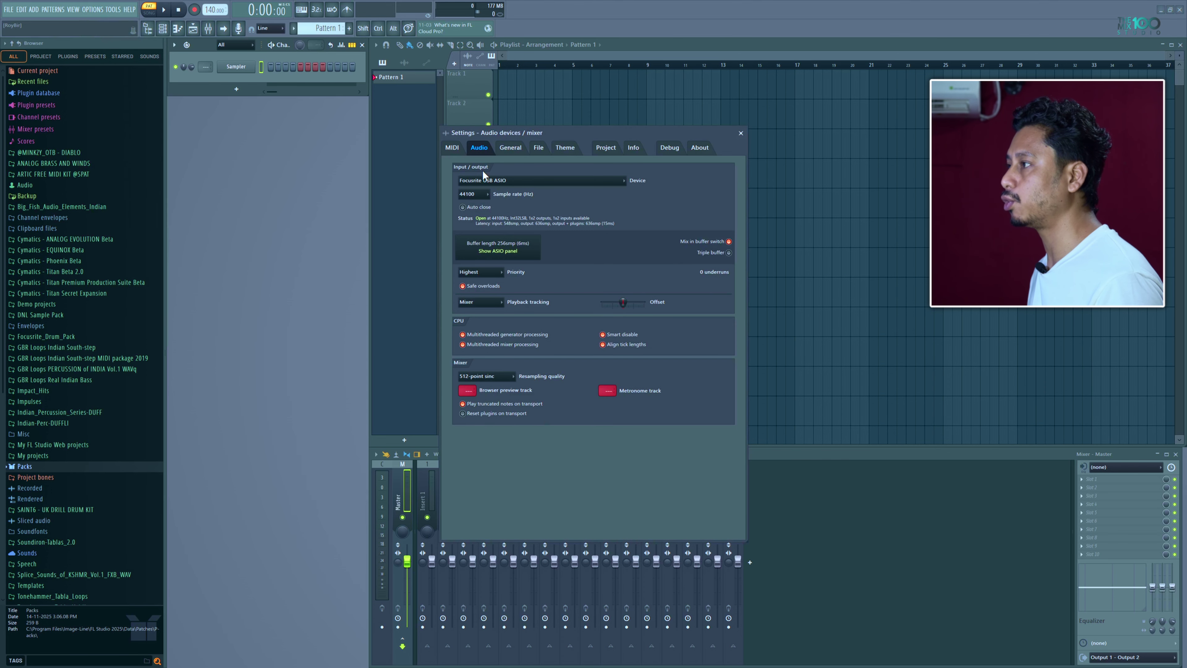
click(514, 148)
click(540, 148)
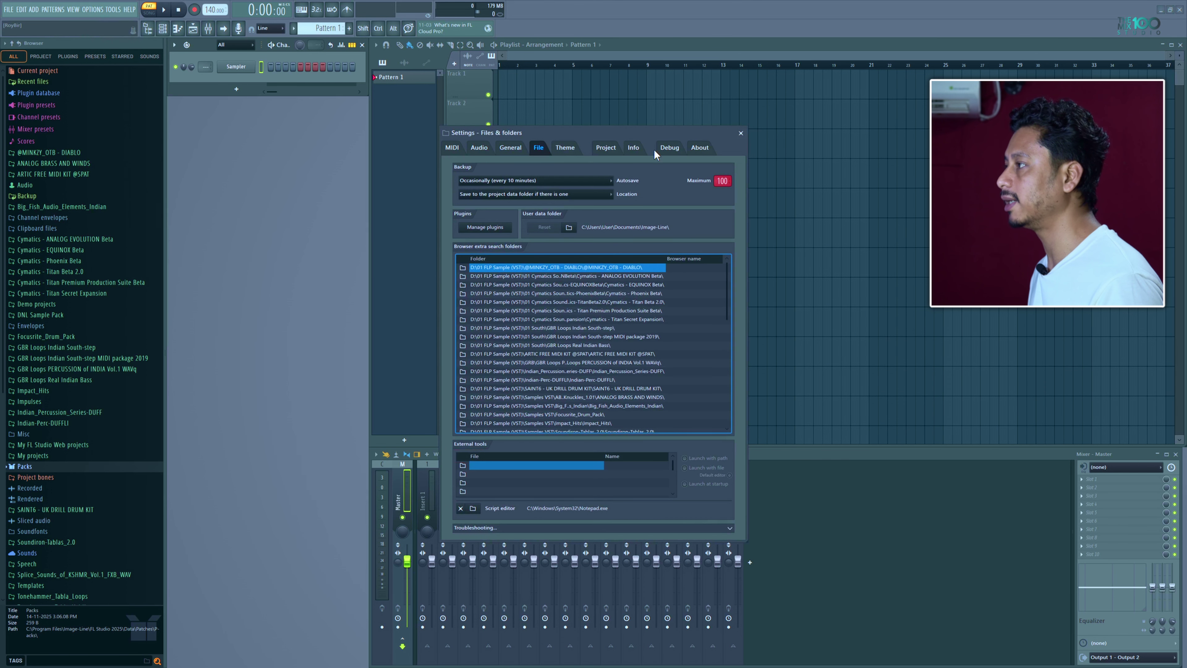
click(740, 133)
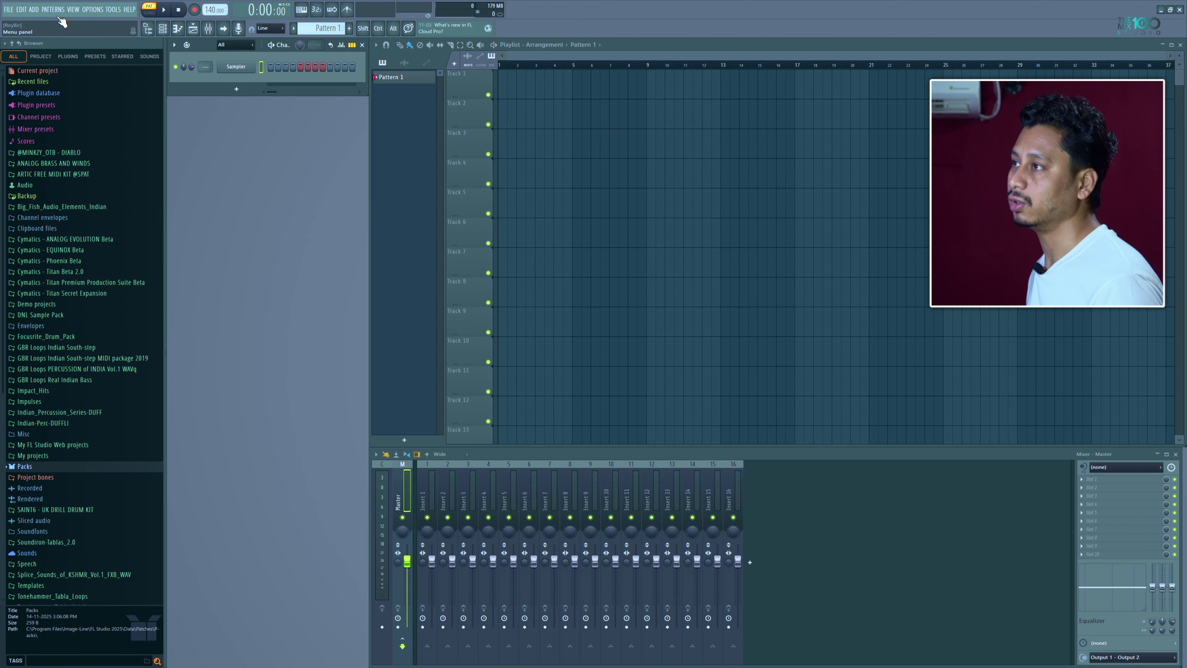
click(93, 9)
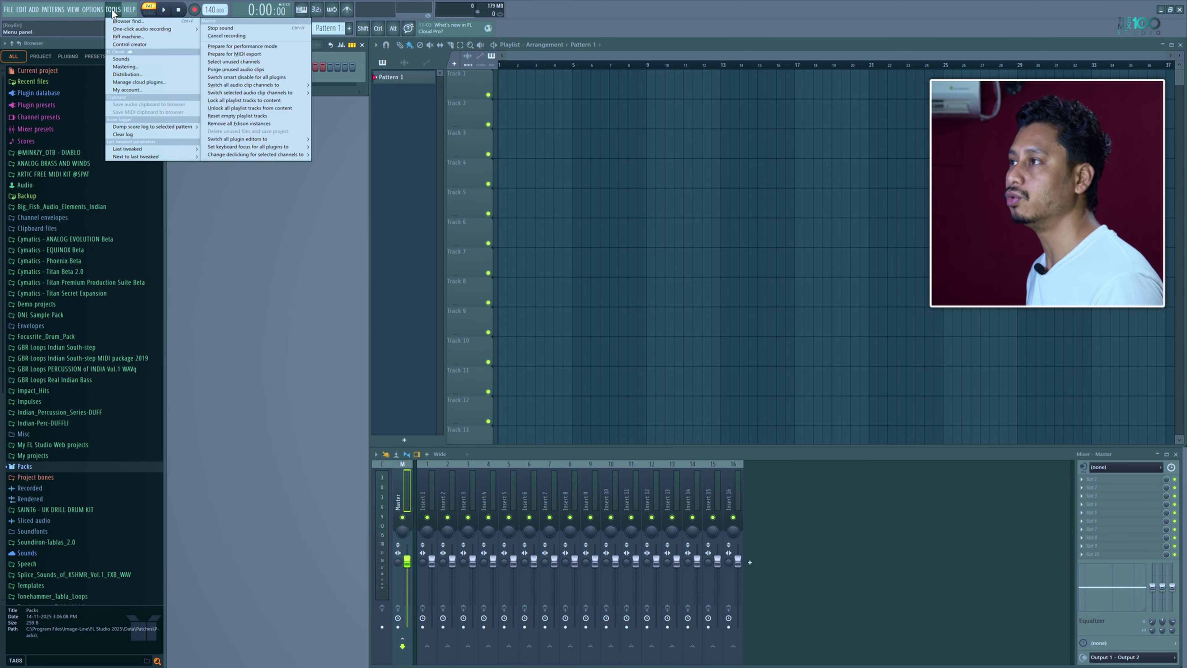
click(75, 24)
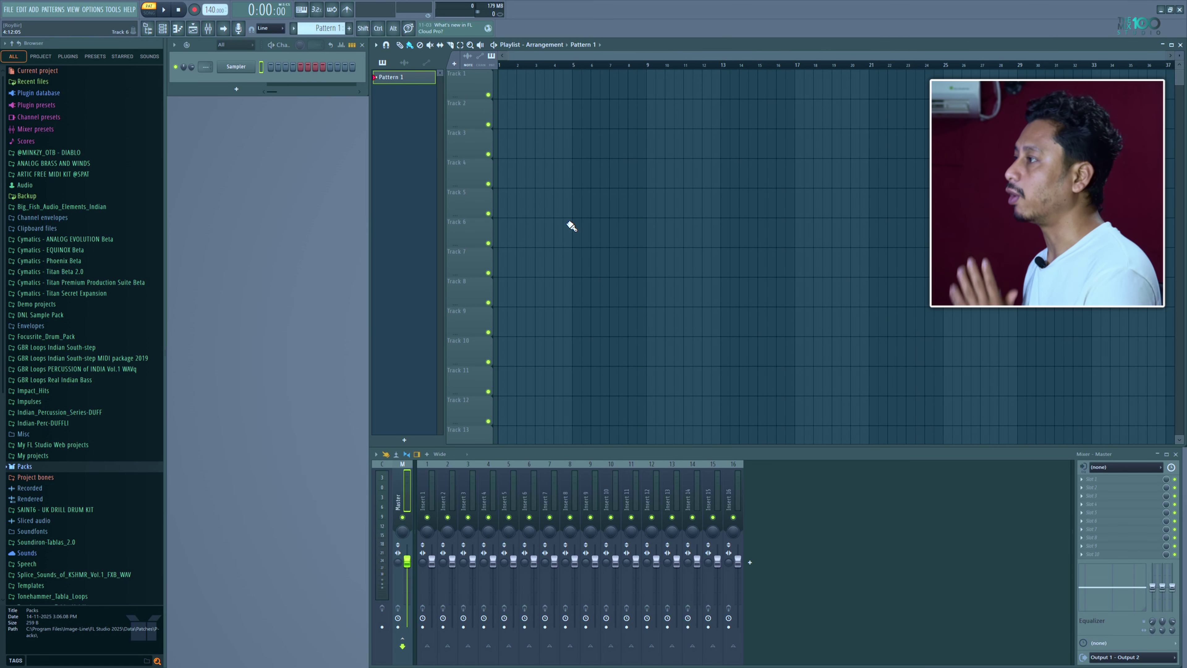
Step: Scatter individual Pattern 1 clips across tracks 1 to 9 of the playlist
click(577, 142)
click(674, 146)
click(751, 118)
click(607, 237)
click(704, 246)
click(834, 200)
click(840, 308)
click(926, 244)
click(654, 312)
click(539, 286)
click(526, 143)
click(549, 84)
click(639, 106)
click(882, 127)
click(778, 168)
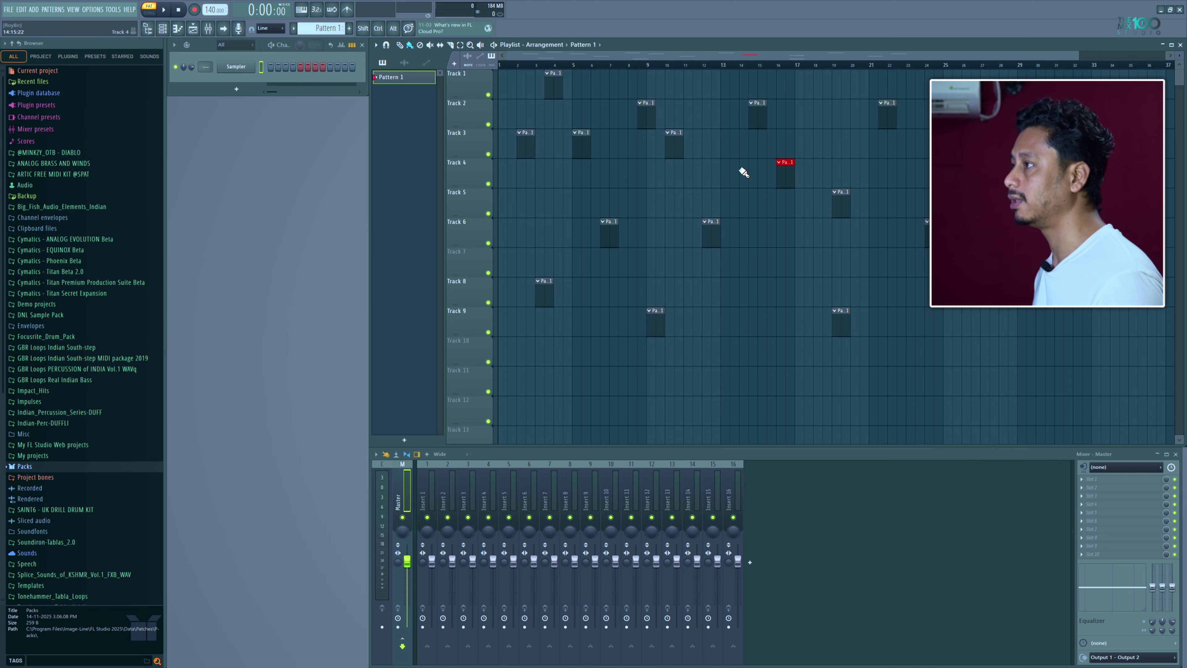
Step: Delete all the Pattern 1 clips from the playlist tracks
right_click(532, 85)
right_click(553, 85)
right_click(887, 115)
right_click(674, 142)
right_click(581, 143)
right_click(526, 143)
right_click(646, 114)
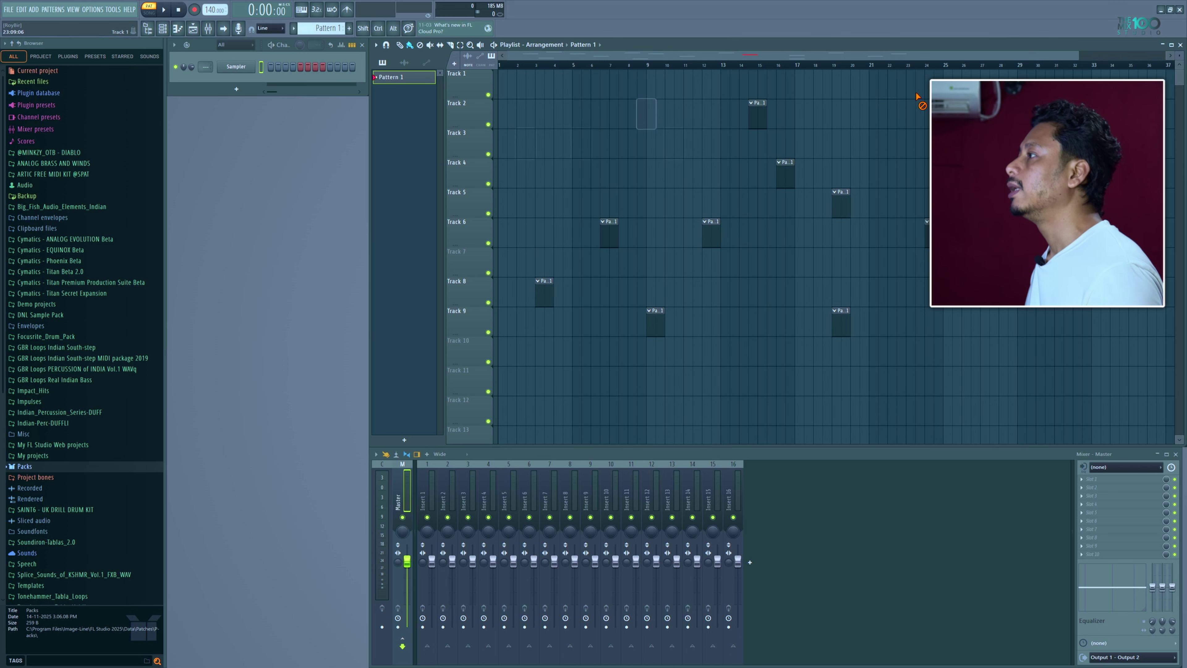
right_click(544, 292)
right_click(610, 234)
right_click(757, 115)
right_click(656, 323)
right_click(711, 234)
right_click(785, 173)
right_click(927, 233)
right_click(841, 203)
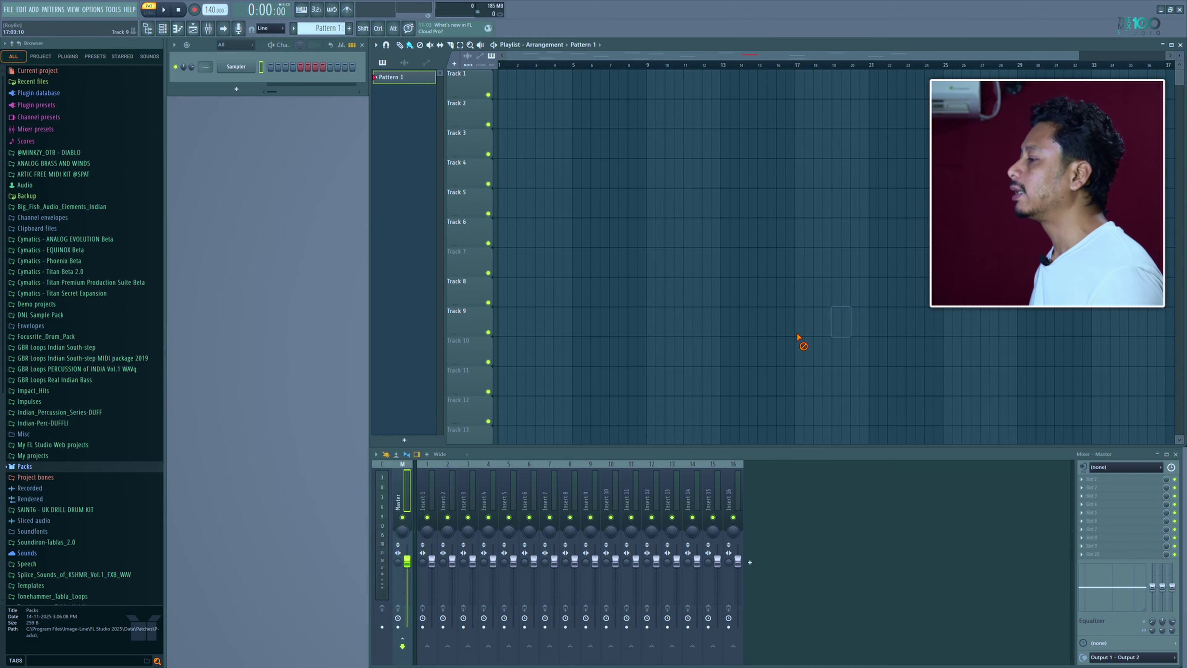
right_click(840, 323)
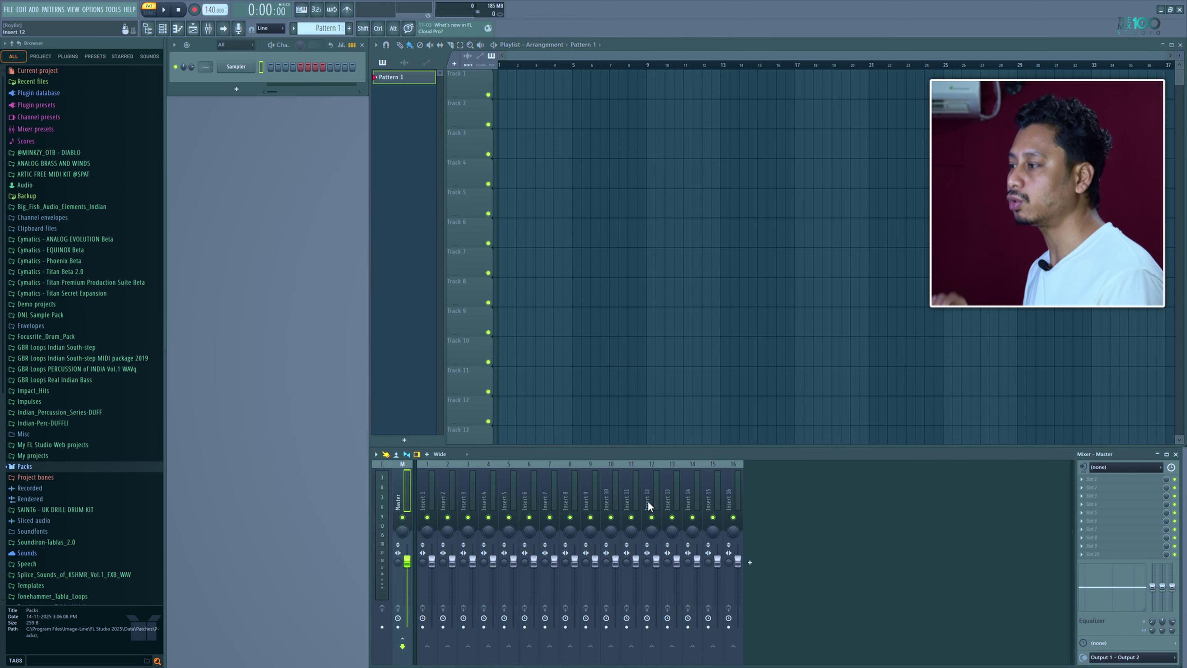
Step: Select the Master and several insert tracks in the mixer in turn, ending on Insert 9
mouse_move(509, 487)
mouse_down()
mouse_move(694, 481)
mouse_move(429, 489)
mouse_move(491, 500)
mouse_up()
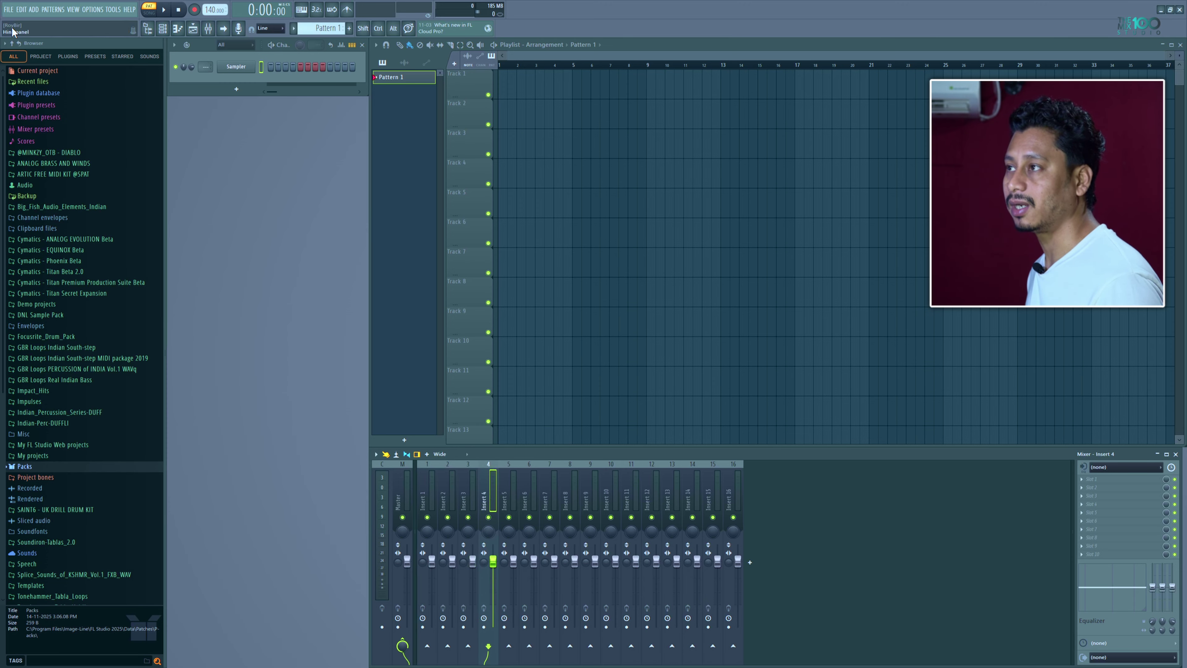
click(459, 486)
click(405, 481)
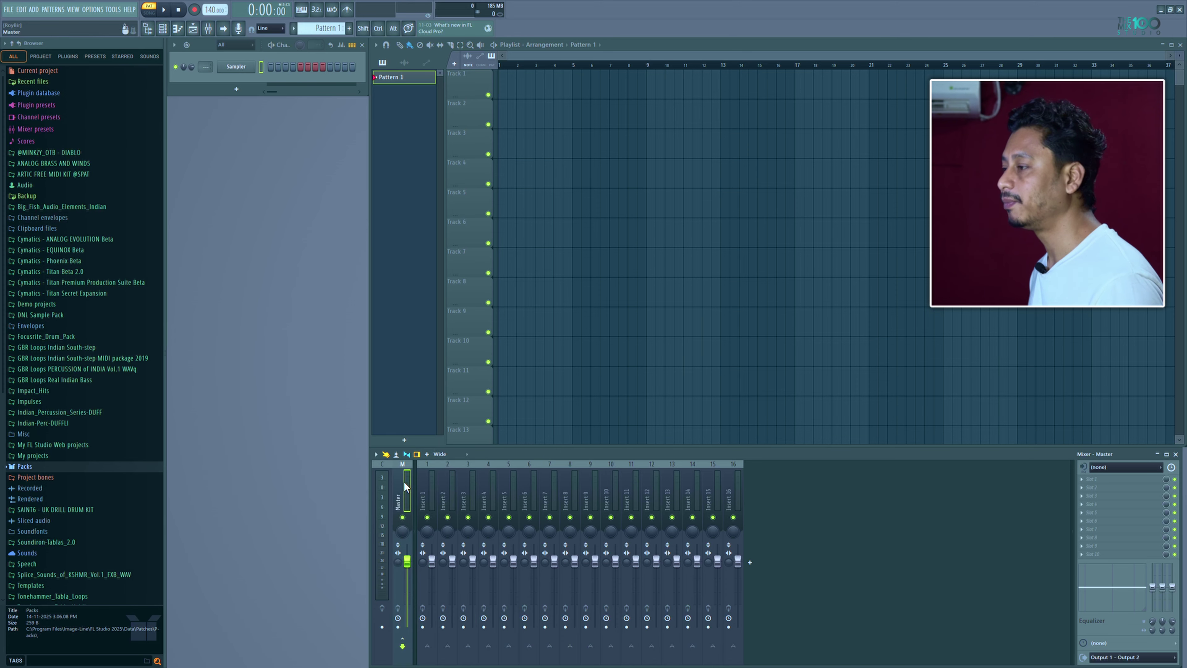
drag(435, 492, 538, 495)
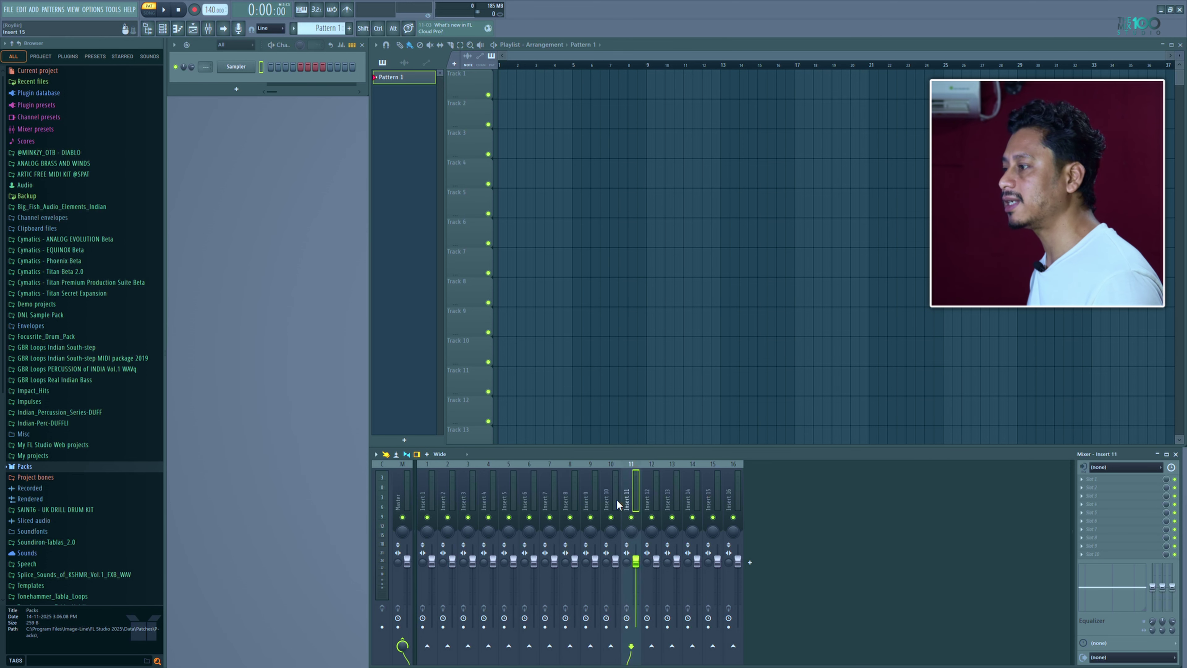
click(588, 482)
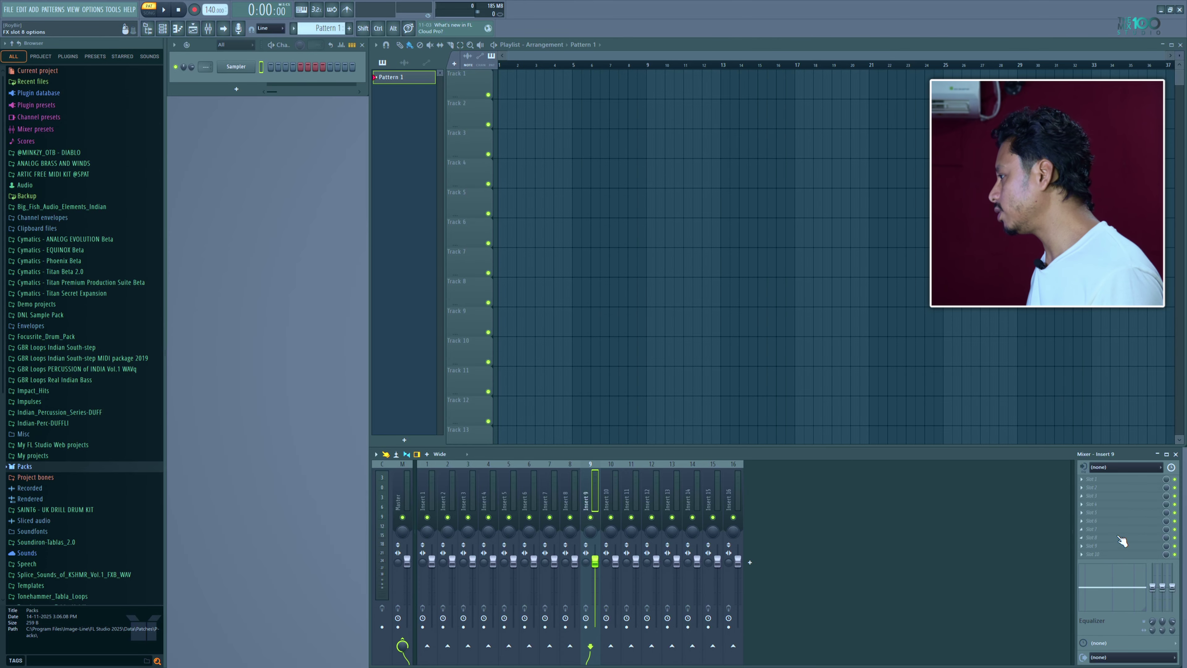
Step: View the list of effect plugins available for effect slot 5 of mixer track Insert 9
right_click(1112, 510)
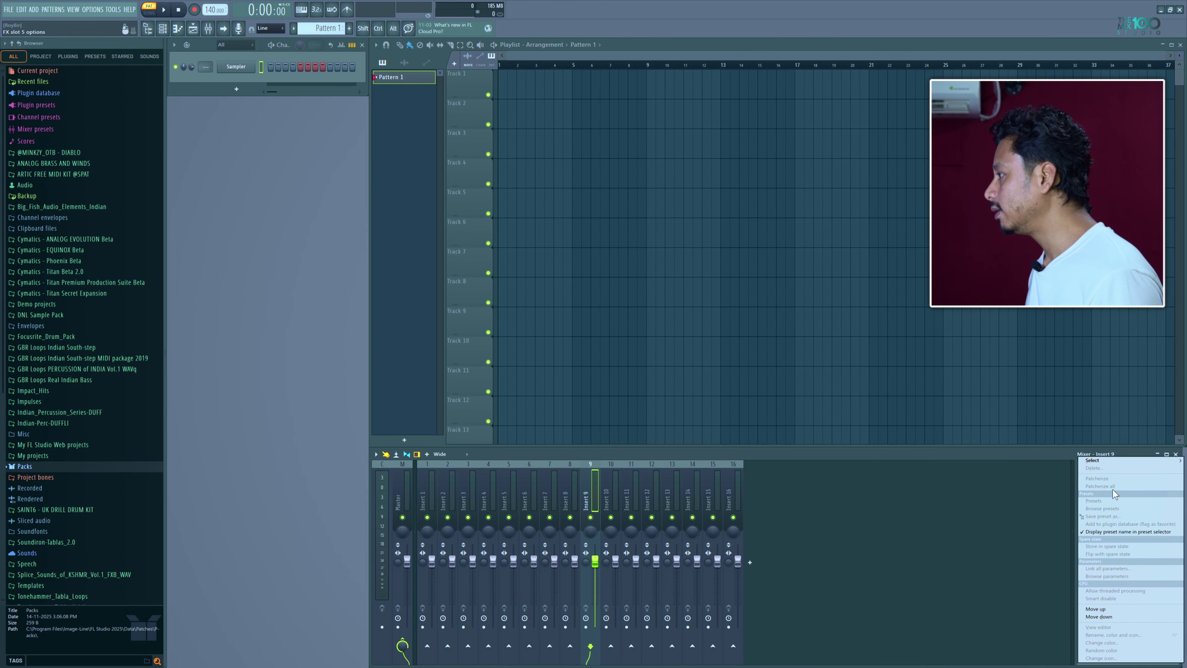
mouse_move(1113, 462)
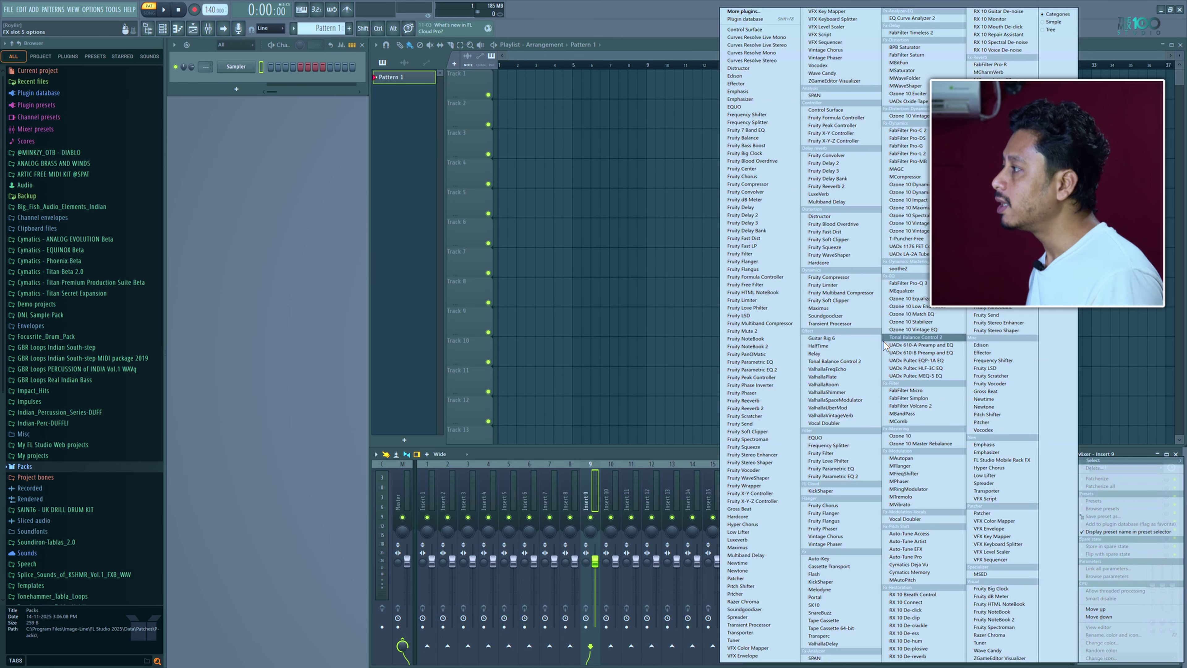
click(898, 338)
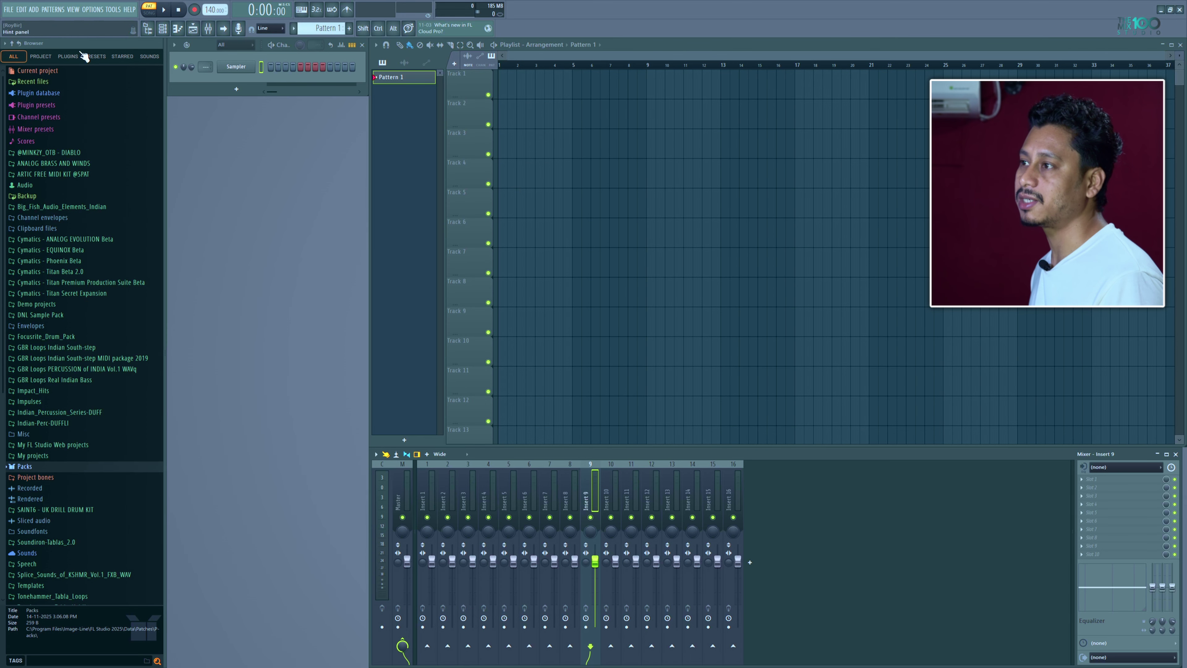
Step: Look over the browser's folder list and its Project, Plugins and Presets views
scroll(79, 470, down, 3)
scroll(71, 420, up, 3)
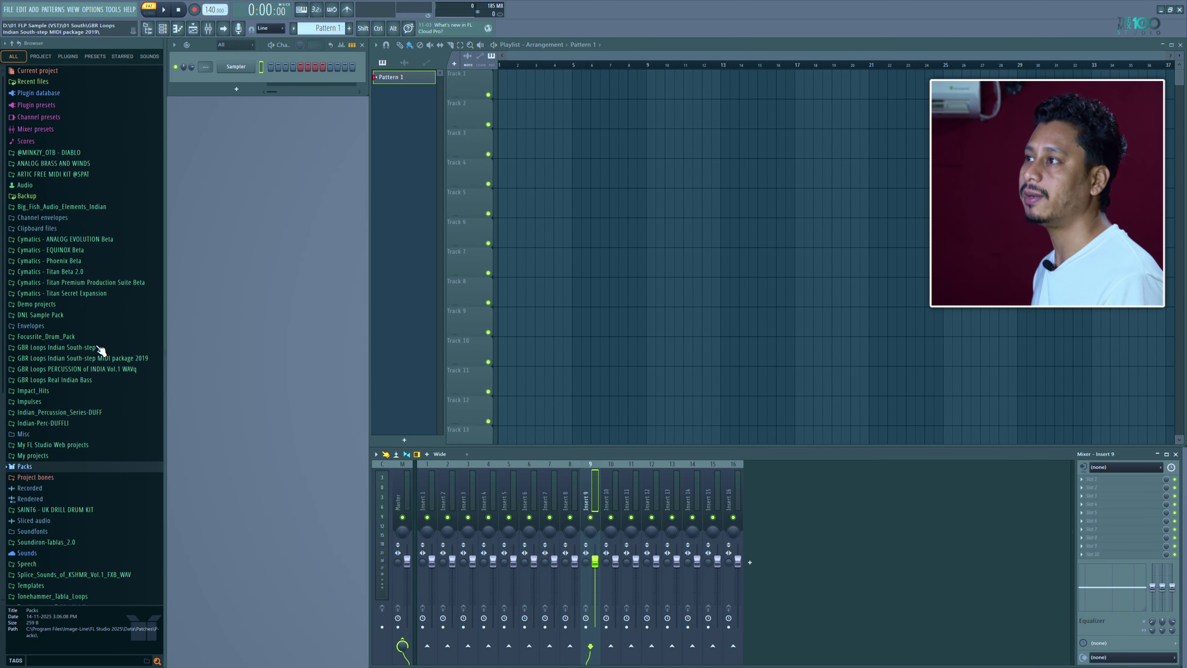
click(46, 59)
click(71, 58)
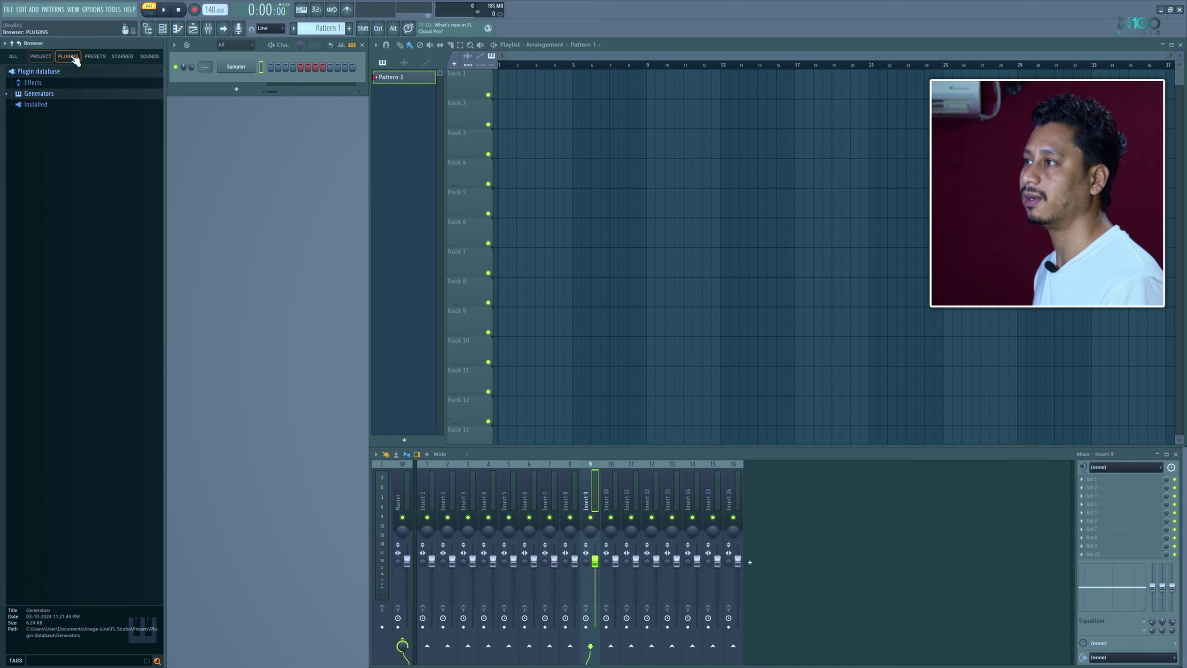
click(100, 58)
Step: Show the online Sounds library in the browser and look through its Discover page of packs and labels
click(149, 57)
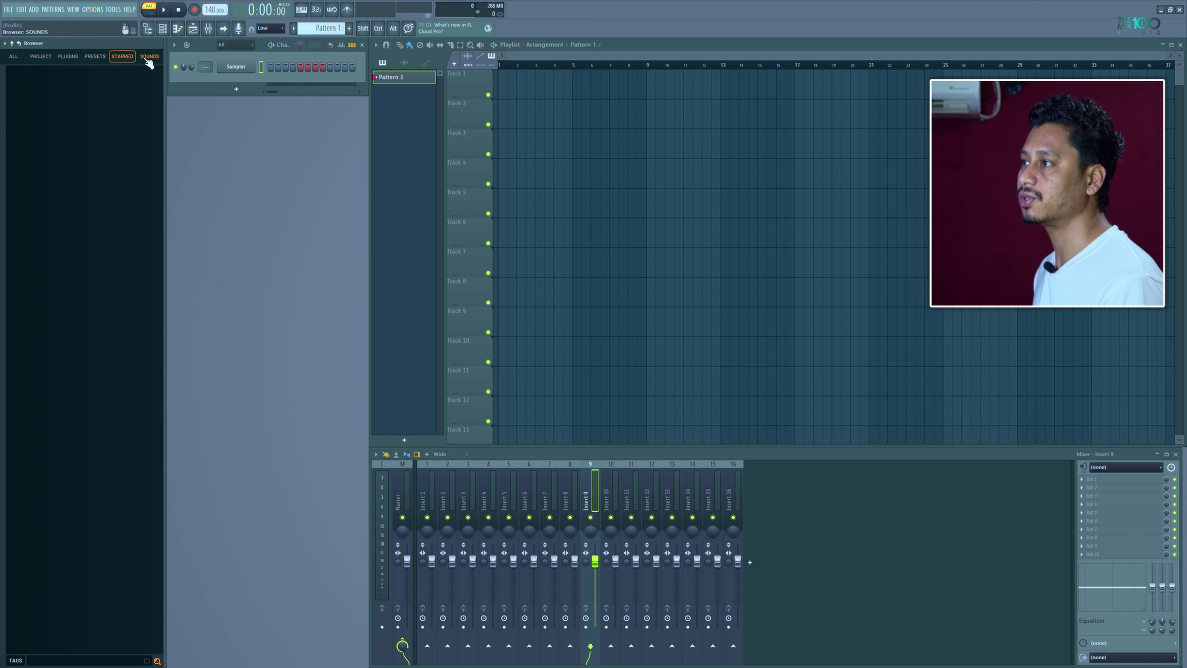
scroll(89, 218, down, 5)
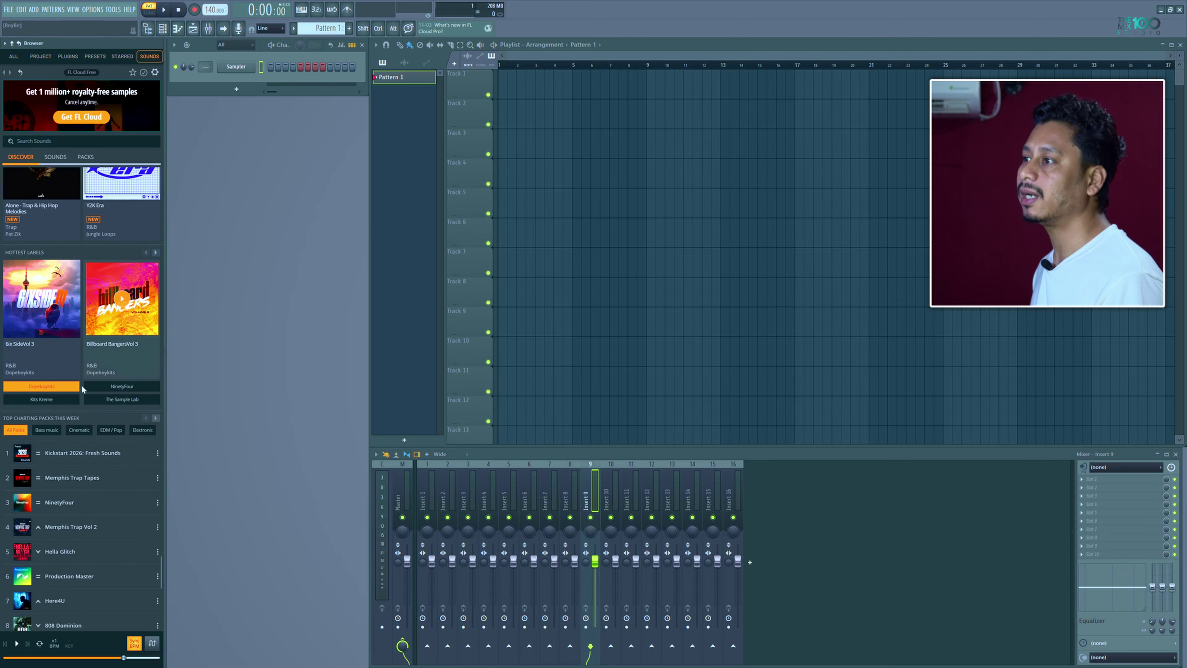
scroll(90, 218, up, 4)
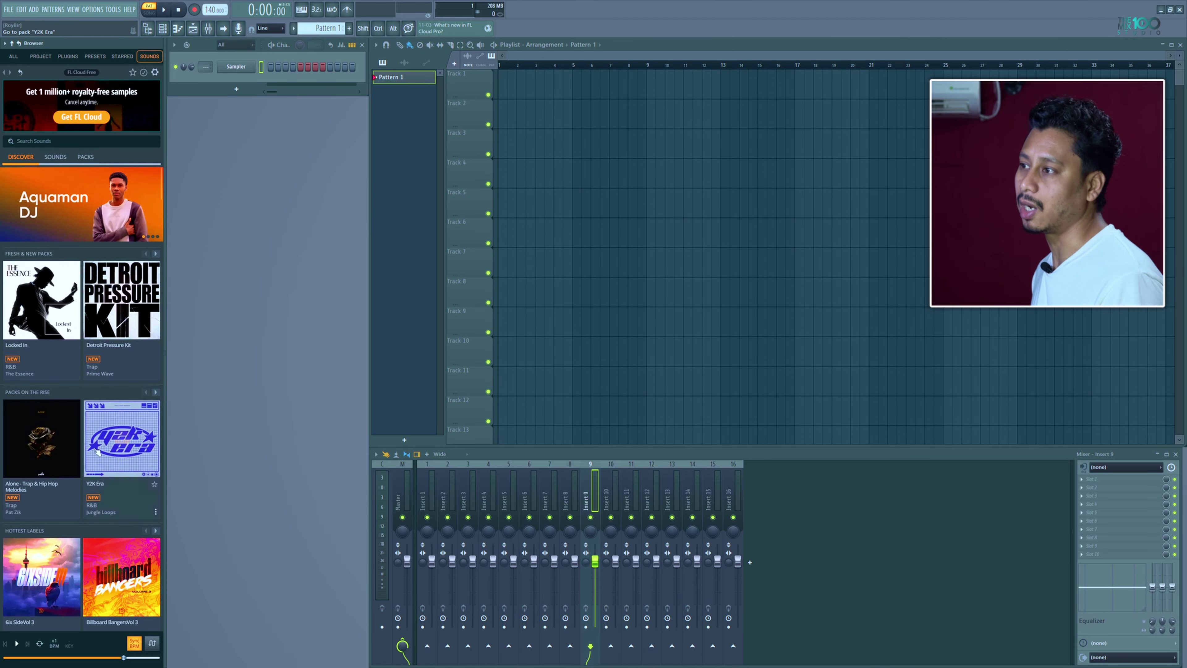
scroll(56, 460, down, 4)
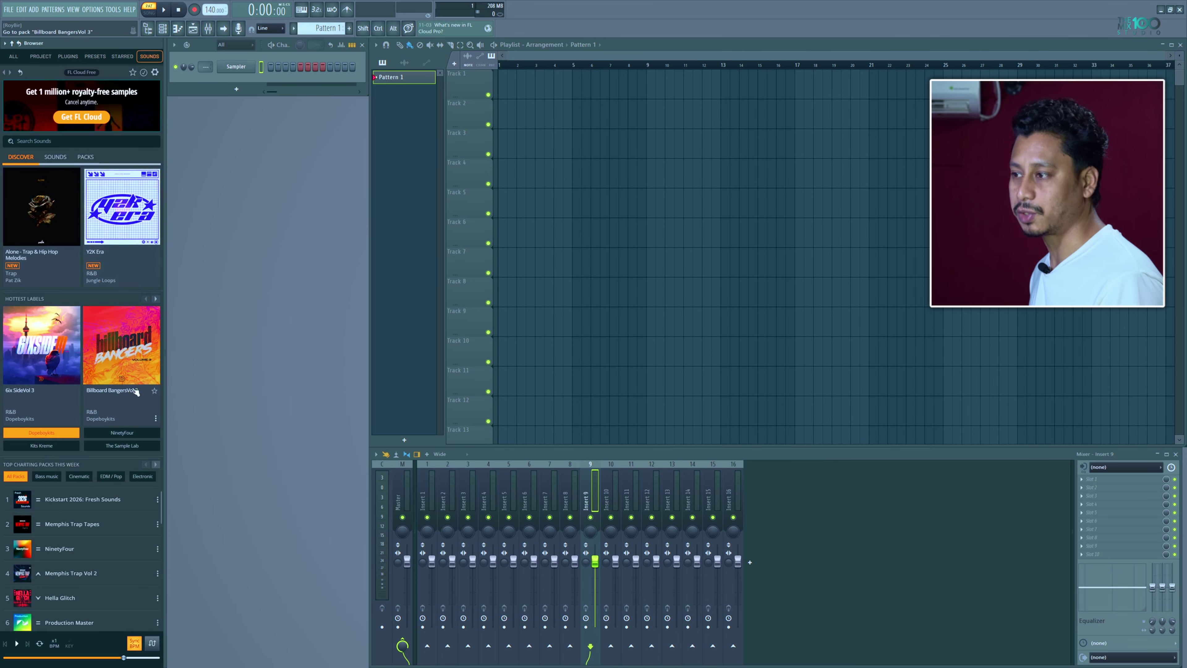
scroll(86, 267, up, 4)
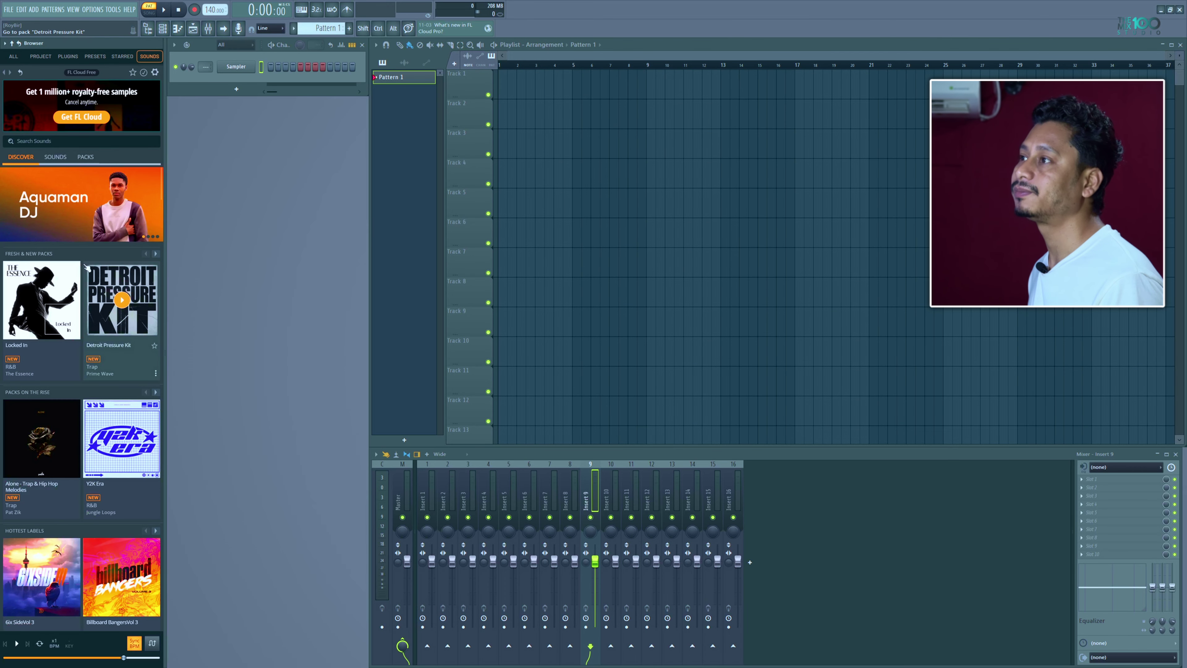
Step: Return the browser to the view of all folders and look down the list of sample packs
click(13, 56)
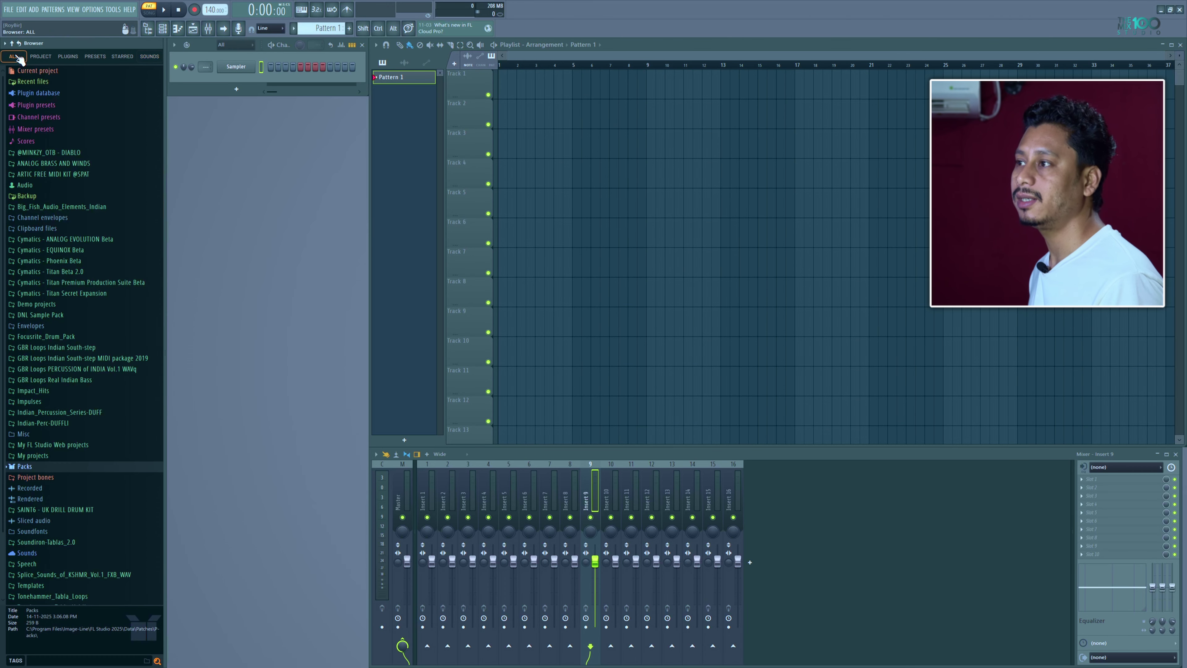
scroll(61, 277, down, 2)
scroll(65, 262, down, 1)
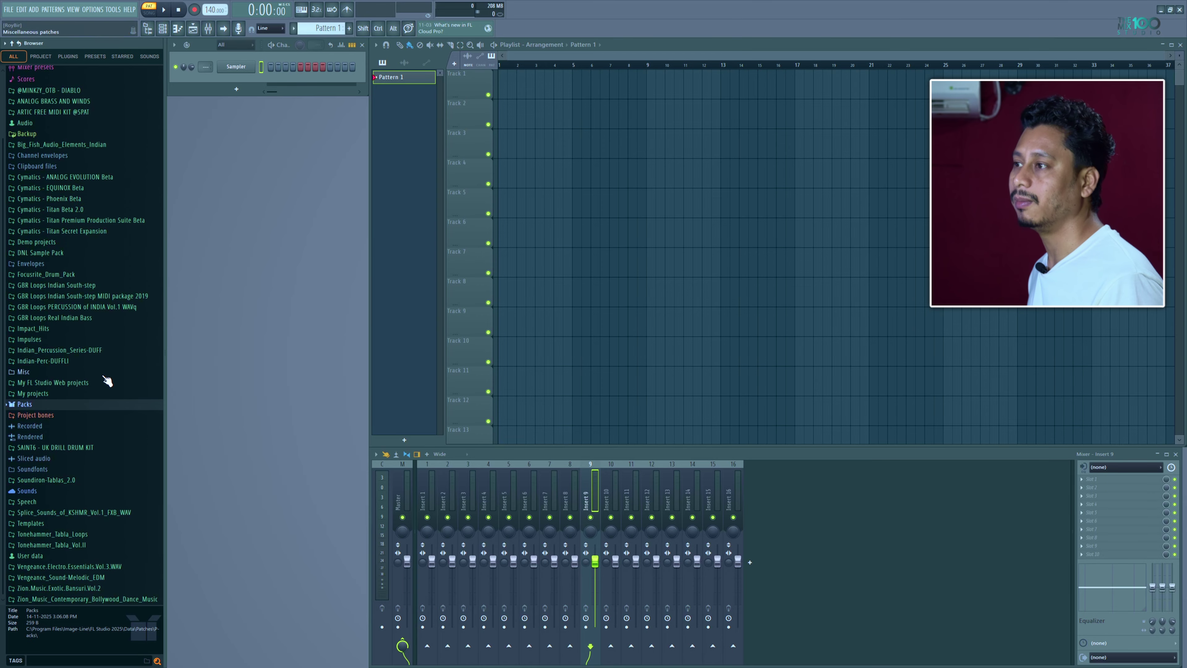
Step: Preview several cymbal samples in the Cymbals folder of the Drums (ModeAudio) pack, and collapse that folder
click(59, 405)
click(50, 341)
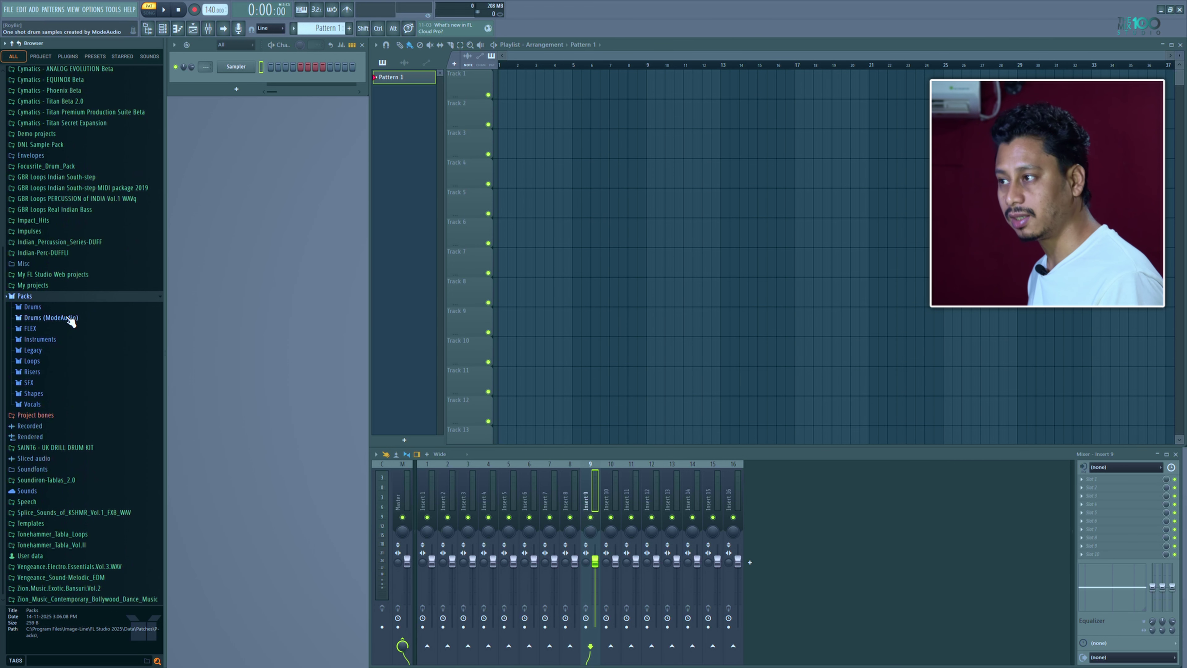
click(74, 354)
click(78, 376)
click(87, 471)
click(87, 547)
click(78, 375)
click(70, 288)
click(70, 508)
click(70, 565)
click(70, 336)
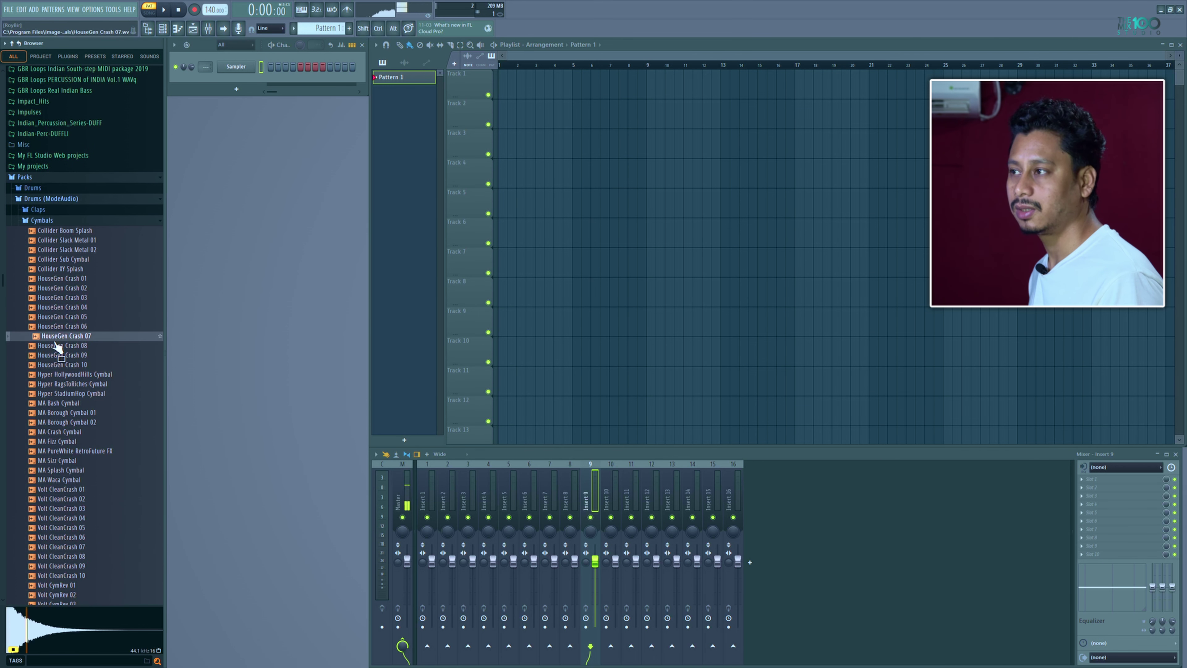
click(70, 298)
click(41, 220)
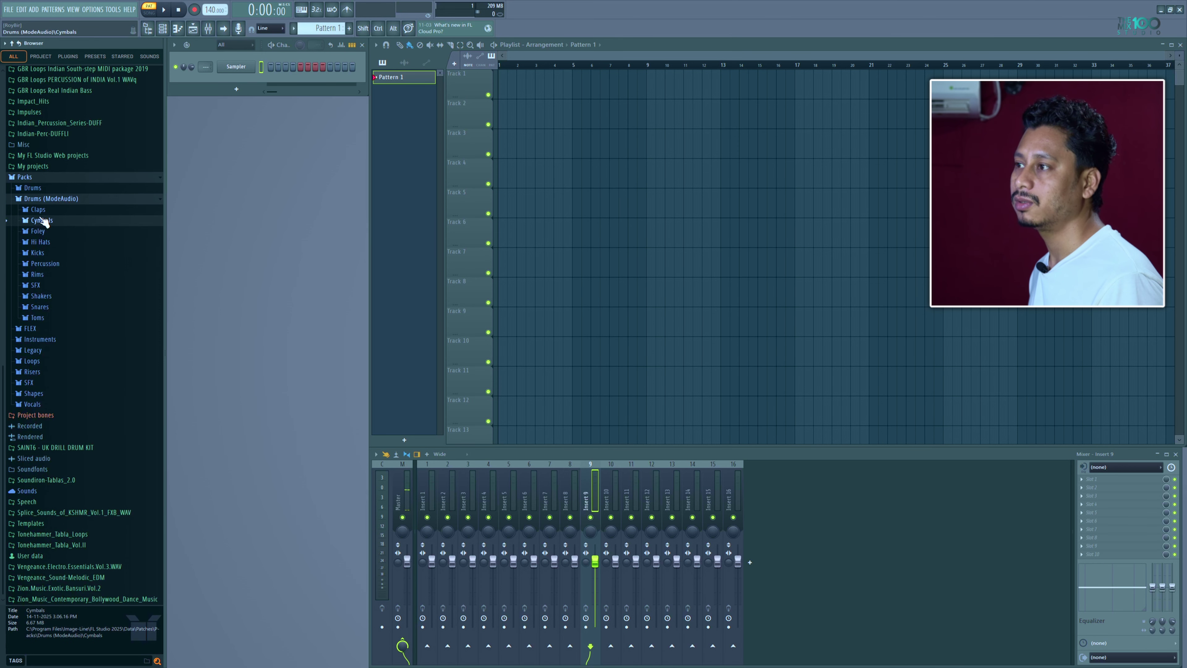
Step: Preview a few samples in the Cymbals folder of the Drums pack, and collapse the Packs folder
click(32, 188)
click(53, 203)
click(67, 226)
click(70, 276)
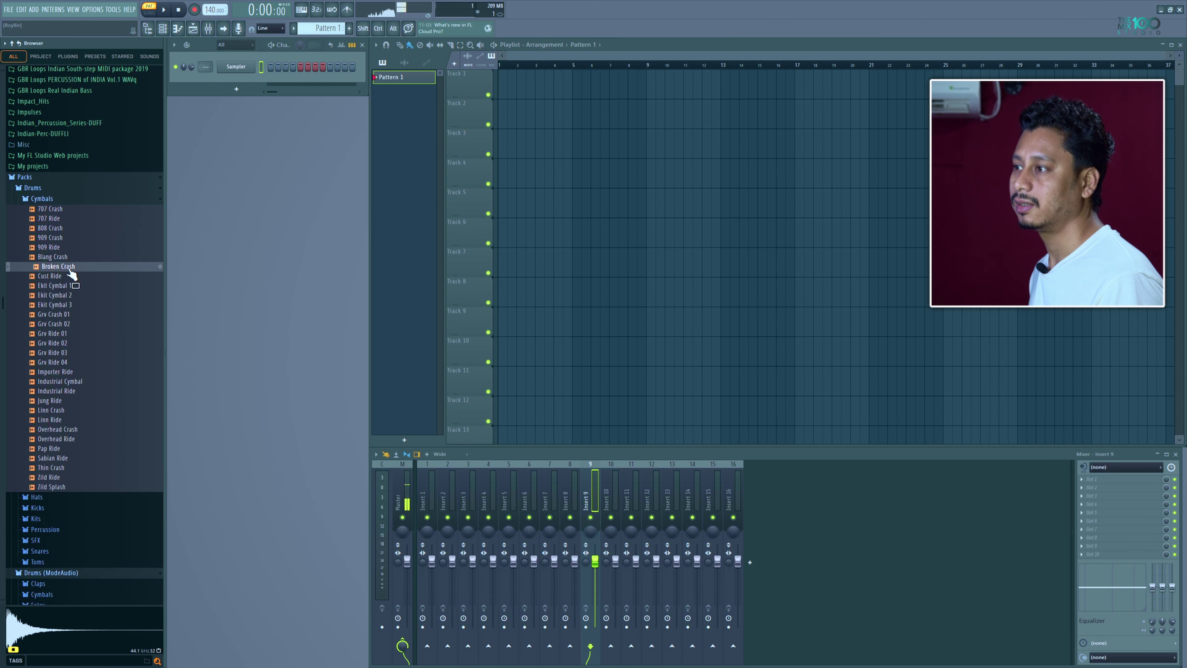
click(70, 353)
click(70, 381)
click(48, 197)
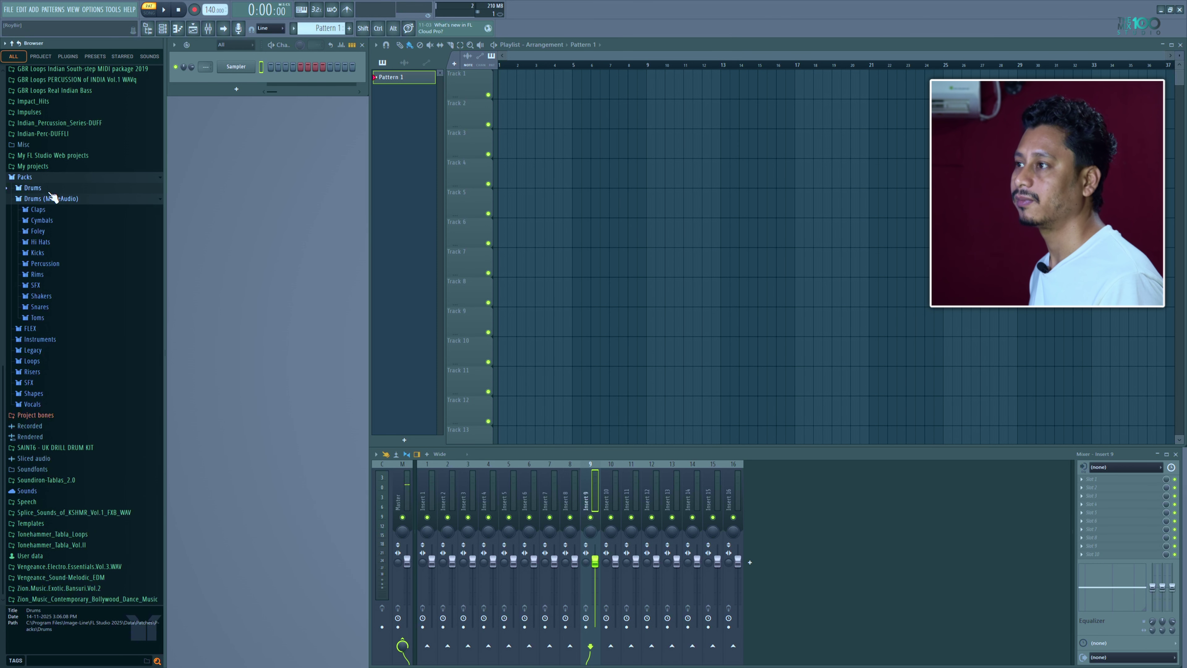
click(27, 178)
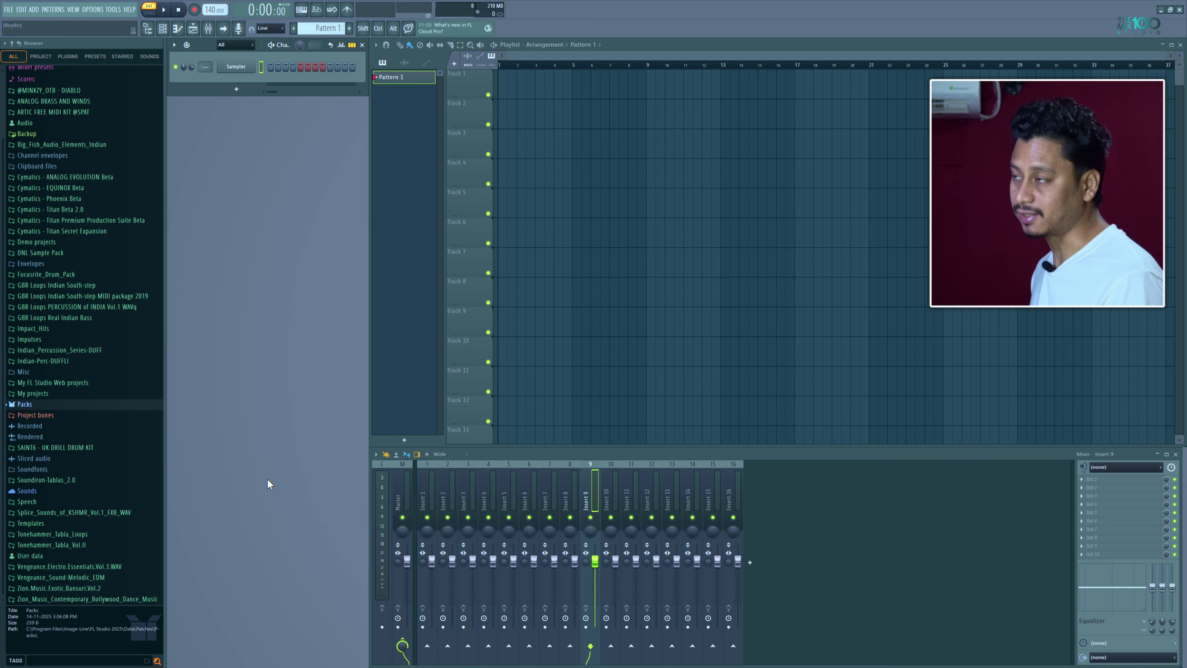
Step: Add an FL Keys channel from the channel rack's plugin list, and move its window just below the rack
click(247, 93)
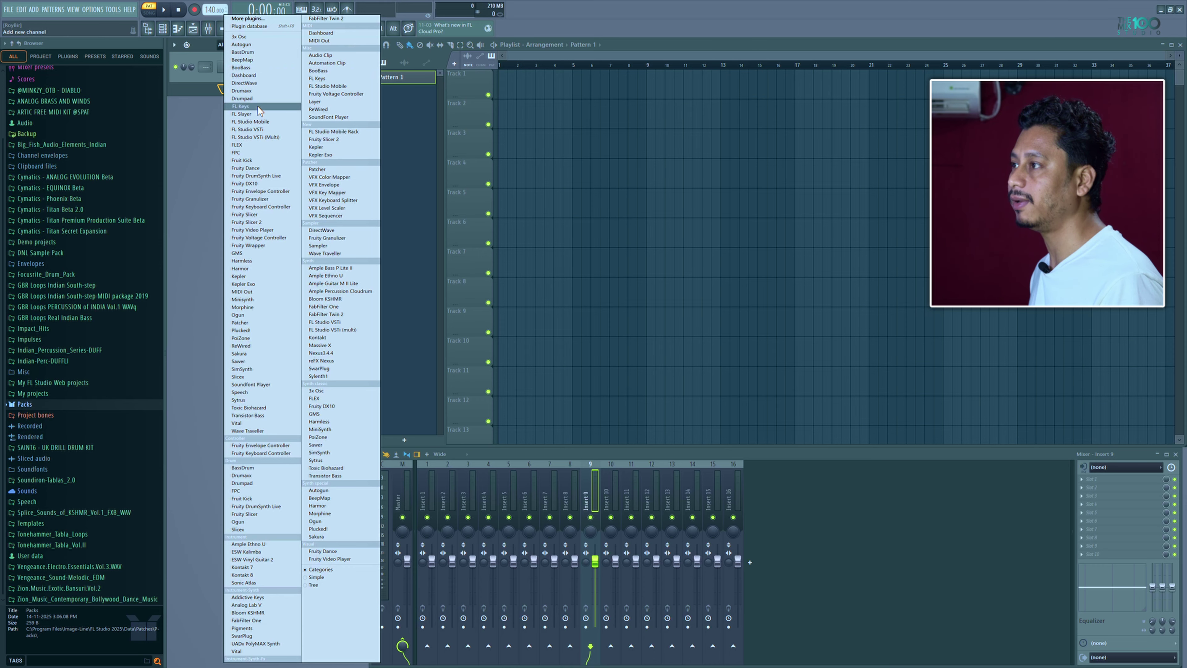
click(250, 107)
drag(251, 109, 273, 146)
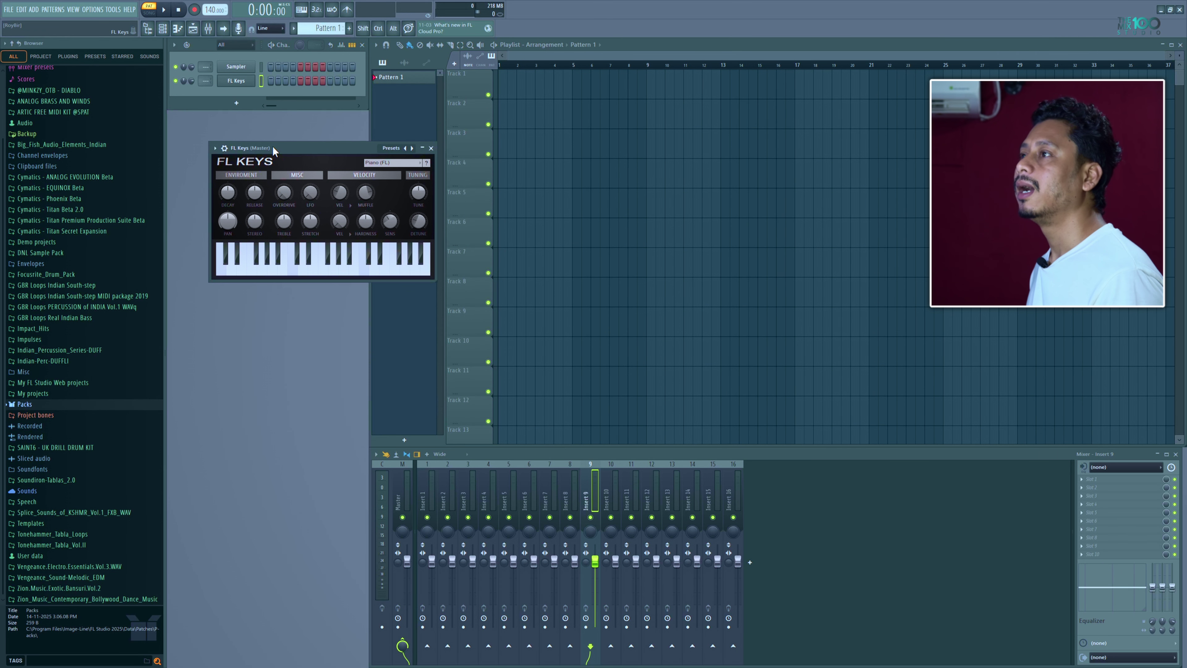
Step: Add an FL Slayer channel from the main list of instruments, and move its window below the channel rack
click(35, 10)
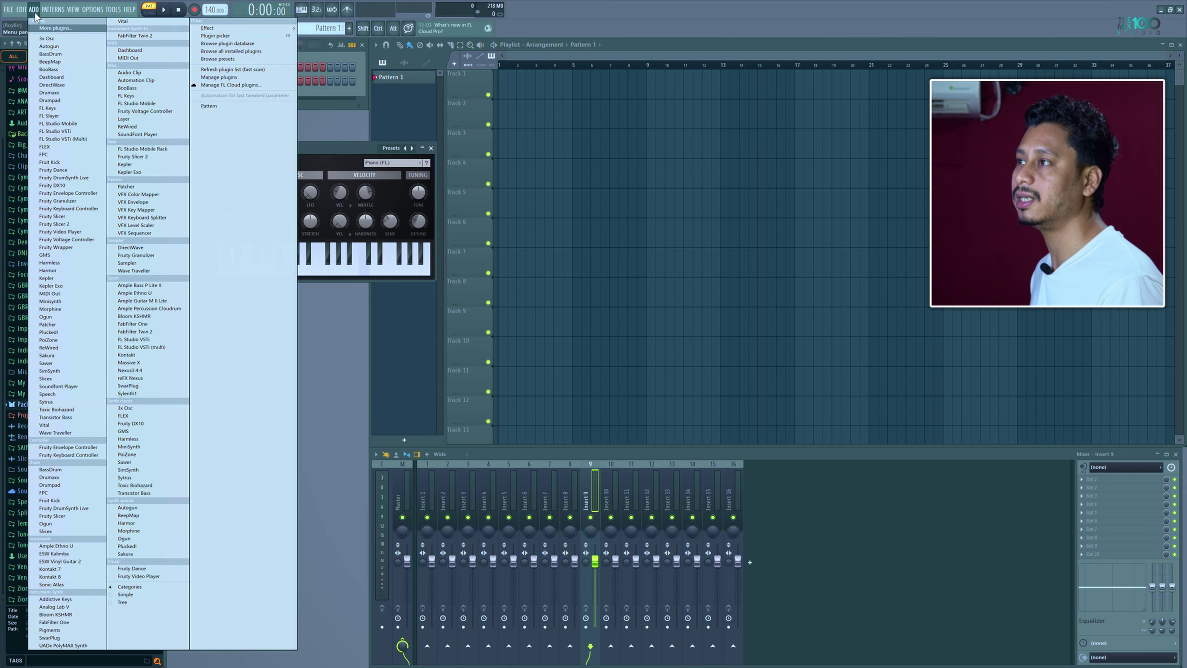
click(66, 116)
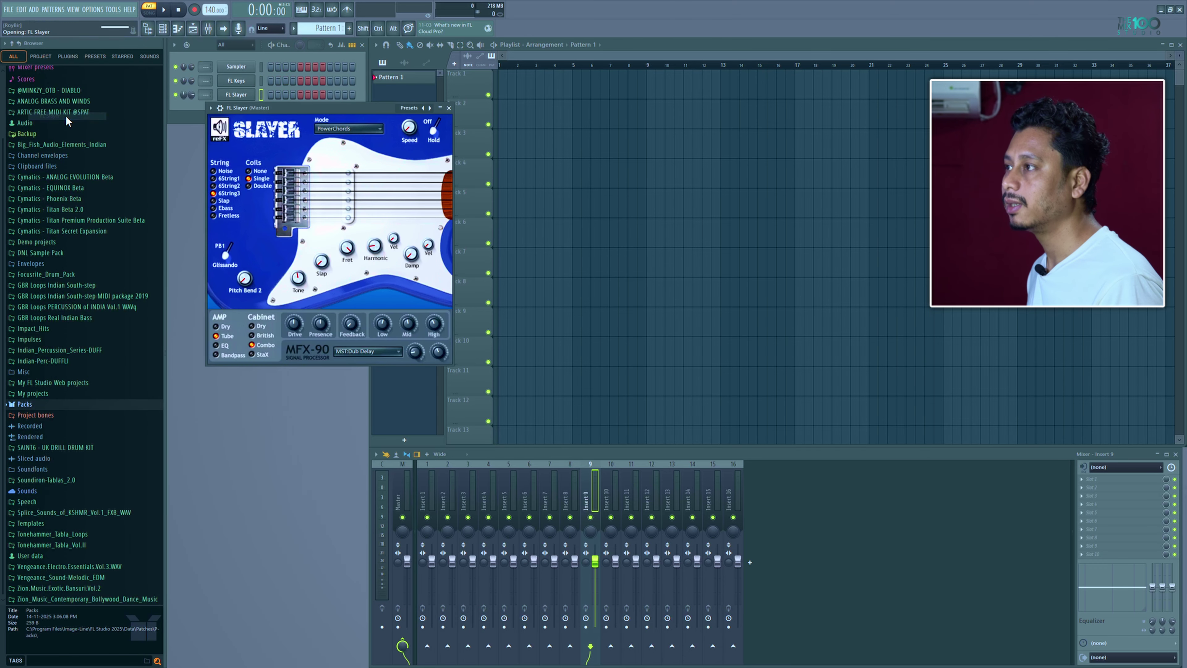
drag(381, 110, 357, 259)
Step: Toggle the FL Keys and FL Slayer windows from their channels, leaving both closed
click(236, 81)
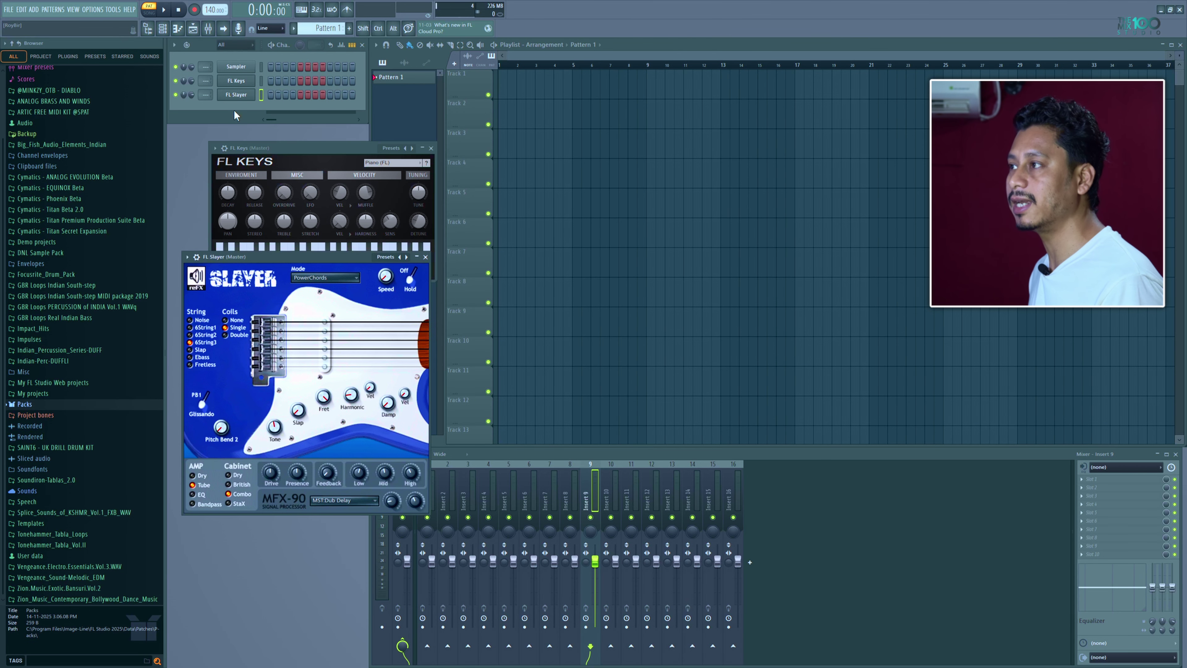
click(246, 83)
click(246, 82)
click(236, 95)
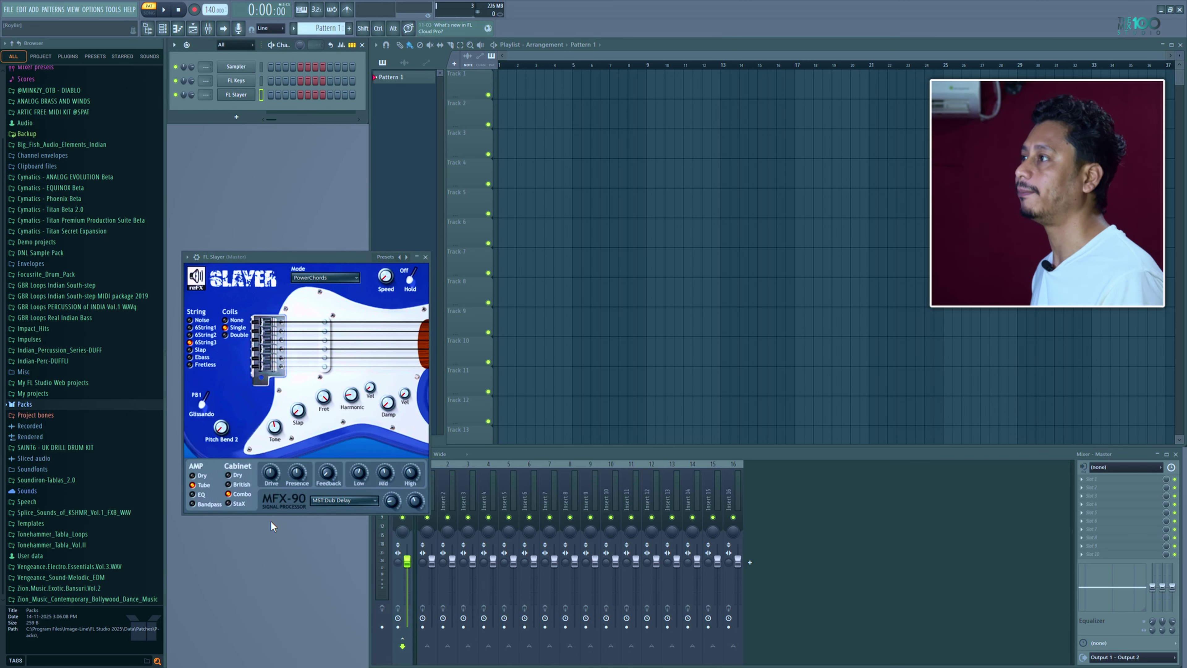
click(425, 256)
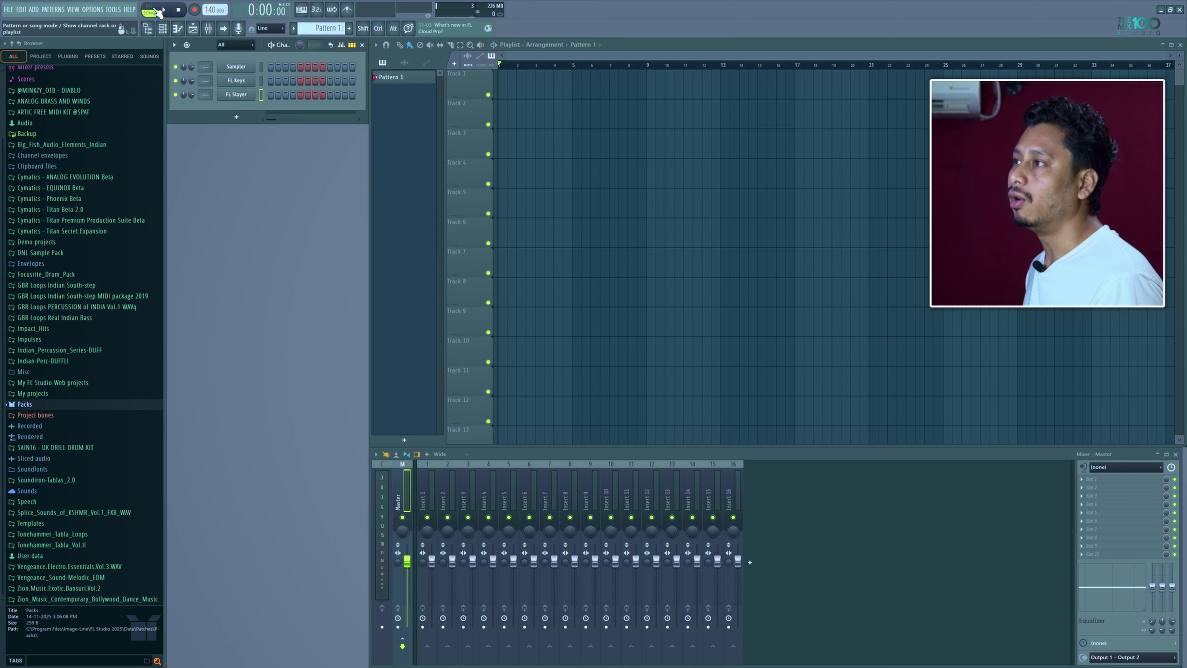
Step: Try the play and stop controls, and look over the list of tempo options without choosing one
click(165, 10)
click(166, 10)
click(180, 11)
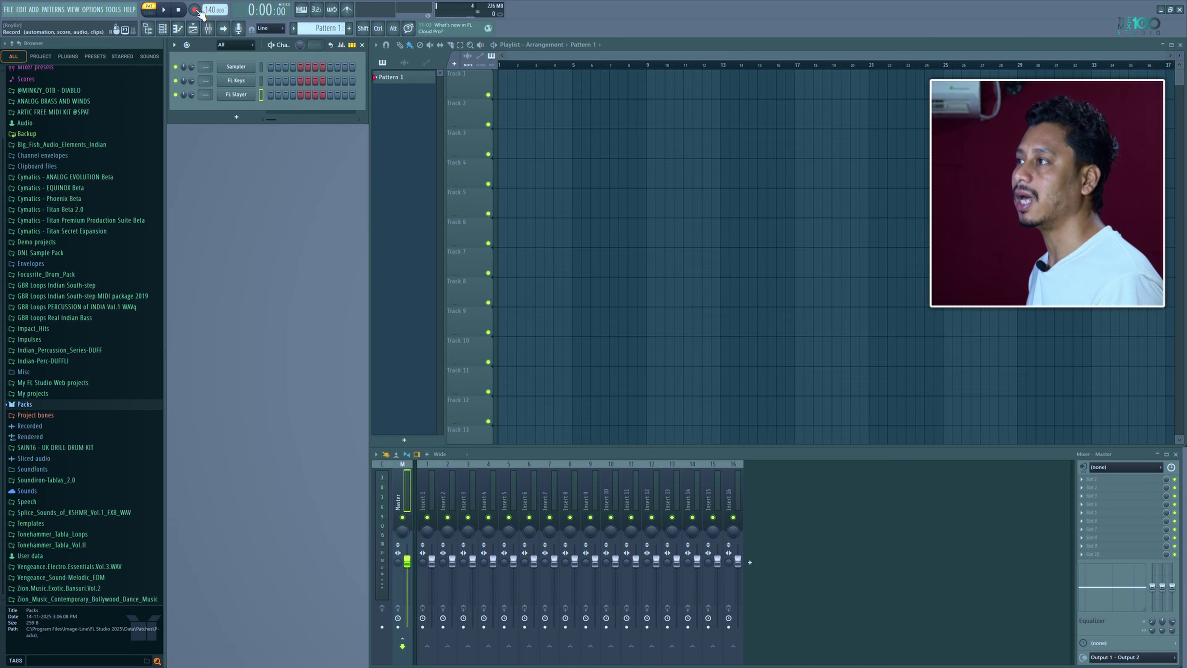
right_click(215, 14)
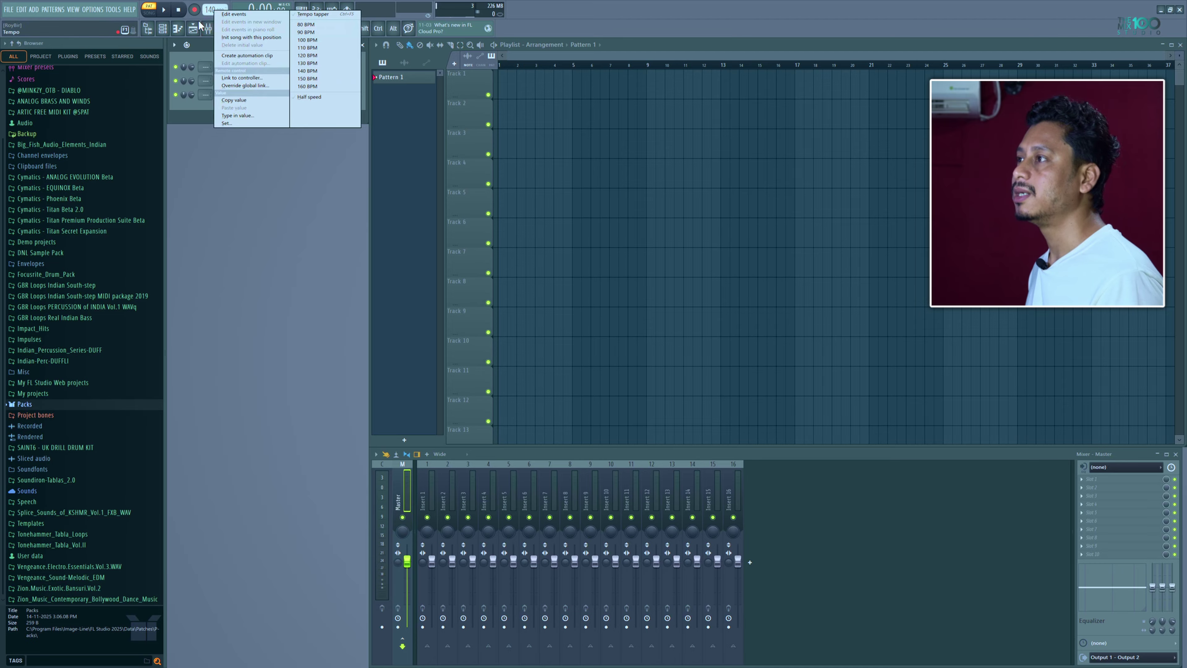
click(211, 6)
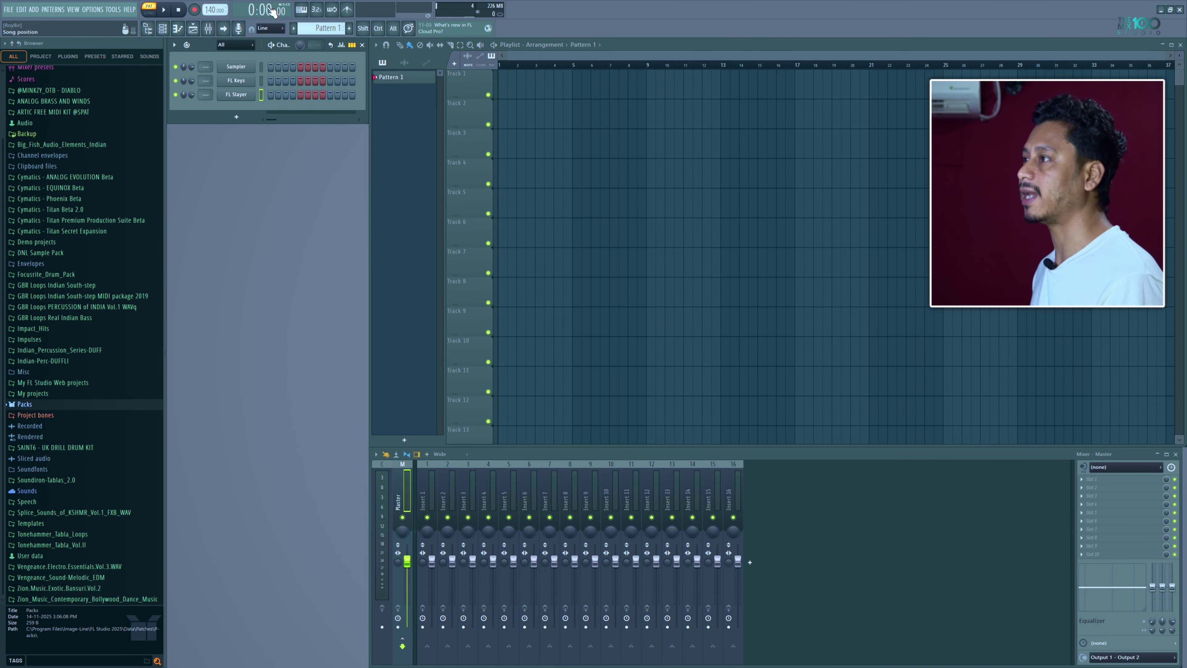
Step: Hide and show the browser and the channel rack to demonstrate their window toggles
click(148, 29)
click(148, 29)
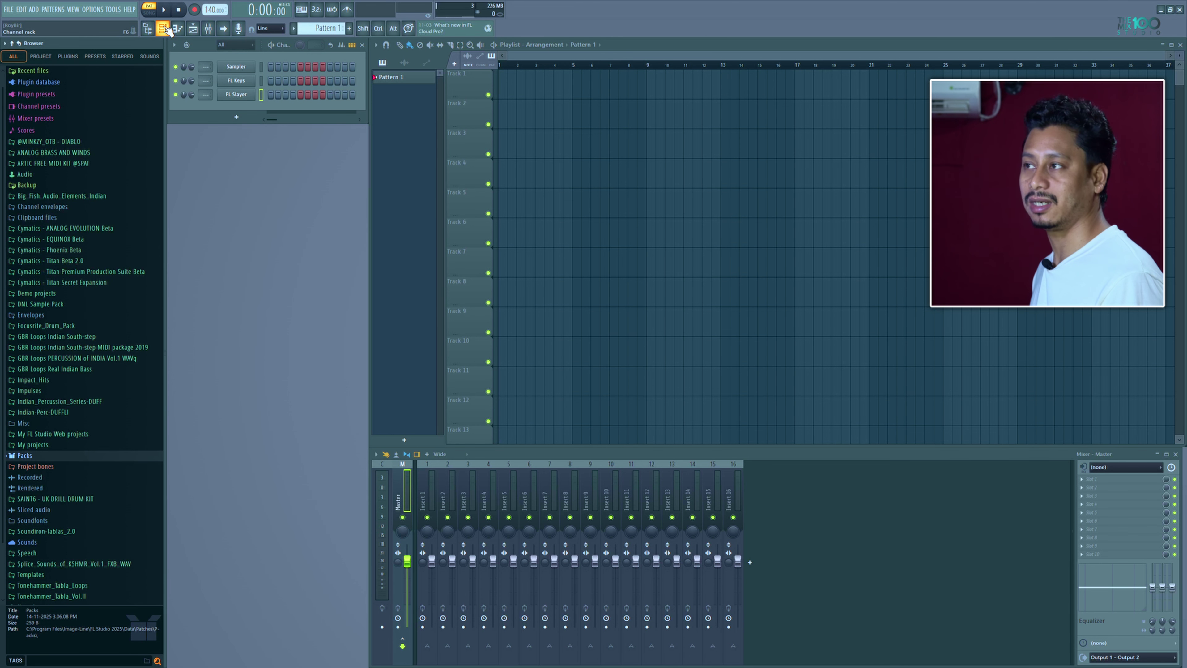
click(163, 29)
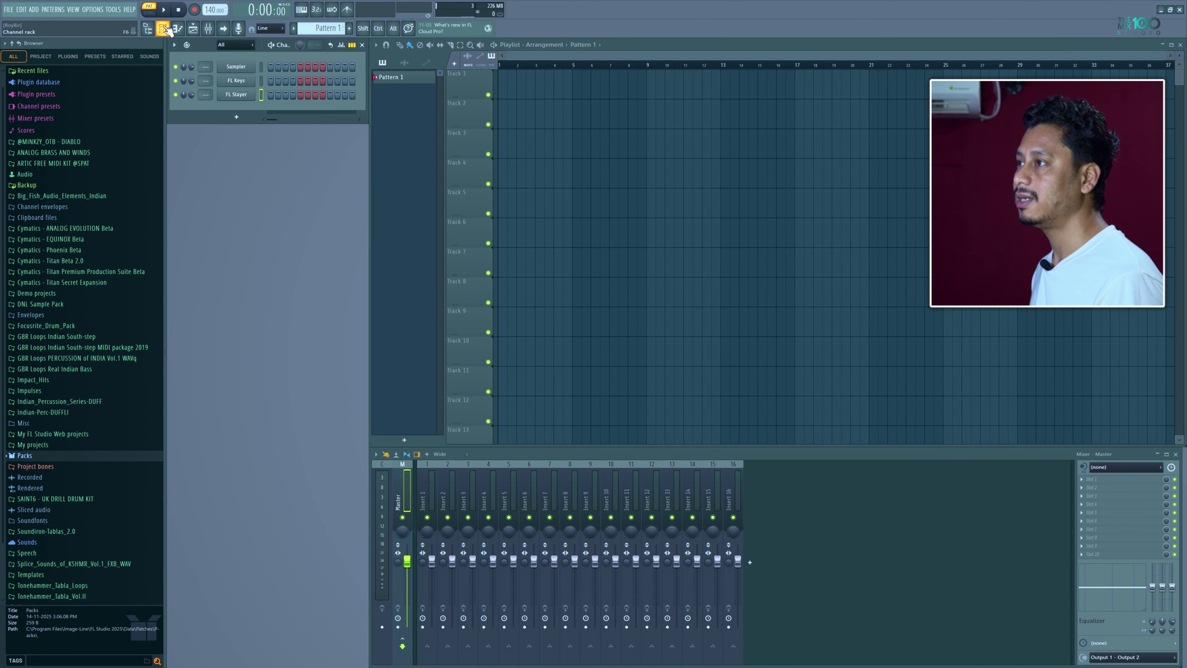
click(164, 29)
click(163, 29)
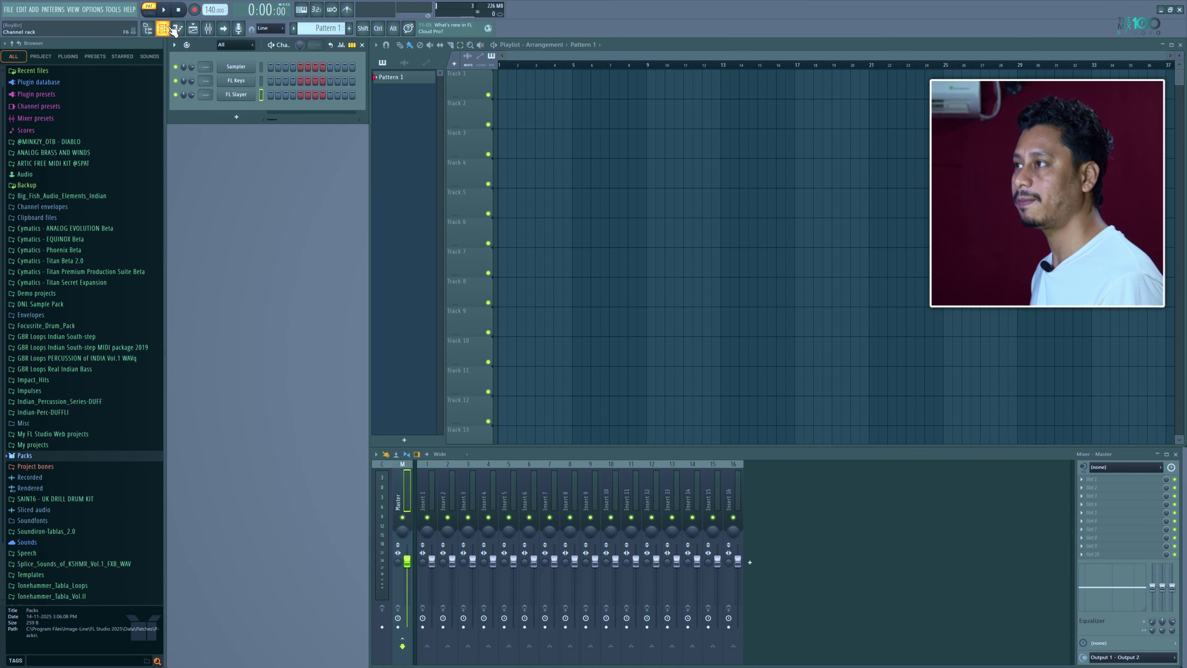
Step: Open the piano roll for the FL Slayer channel, and move its window clear of the channel rack
click(179, 29)
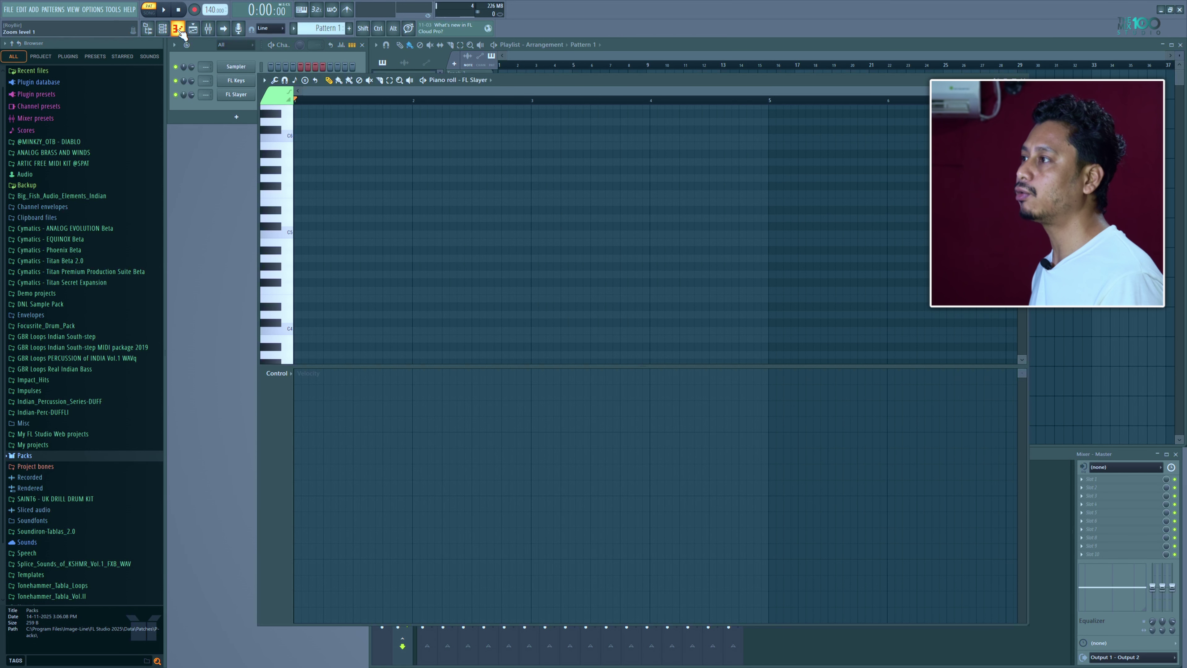
click(178, 30)
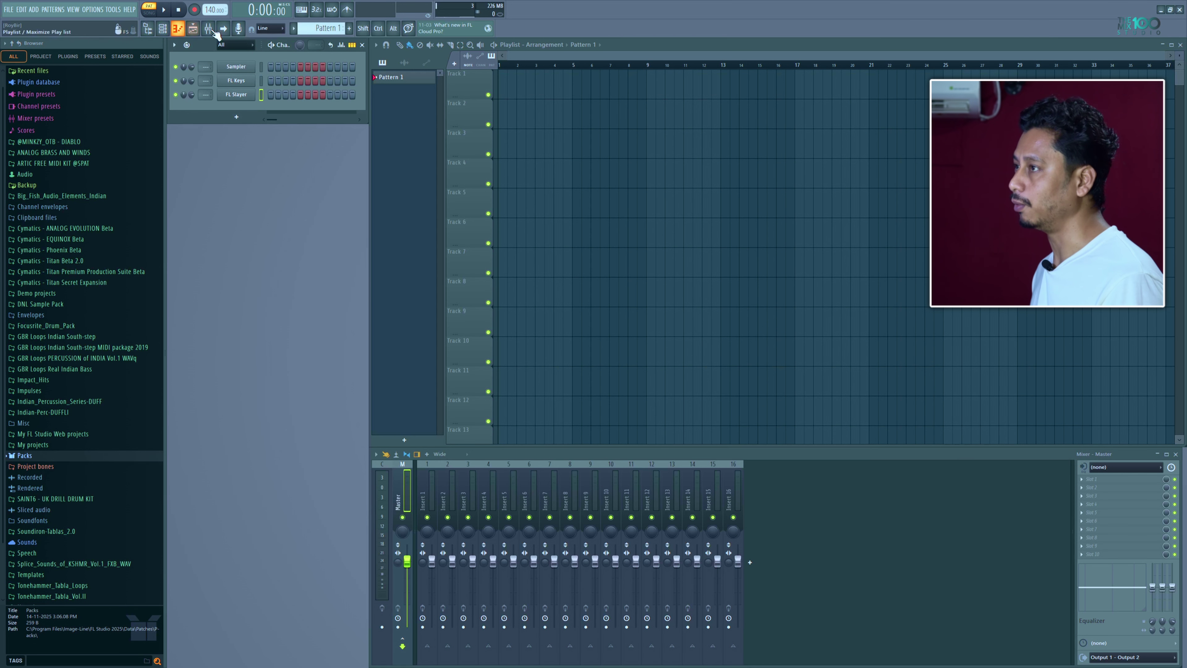
click(178, 30)
drag(600, 90, 658, 190)
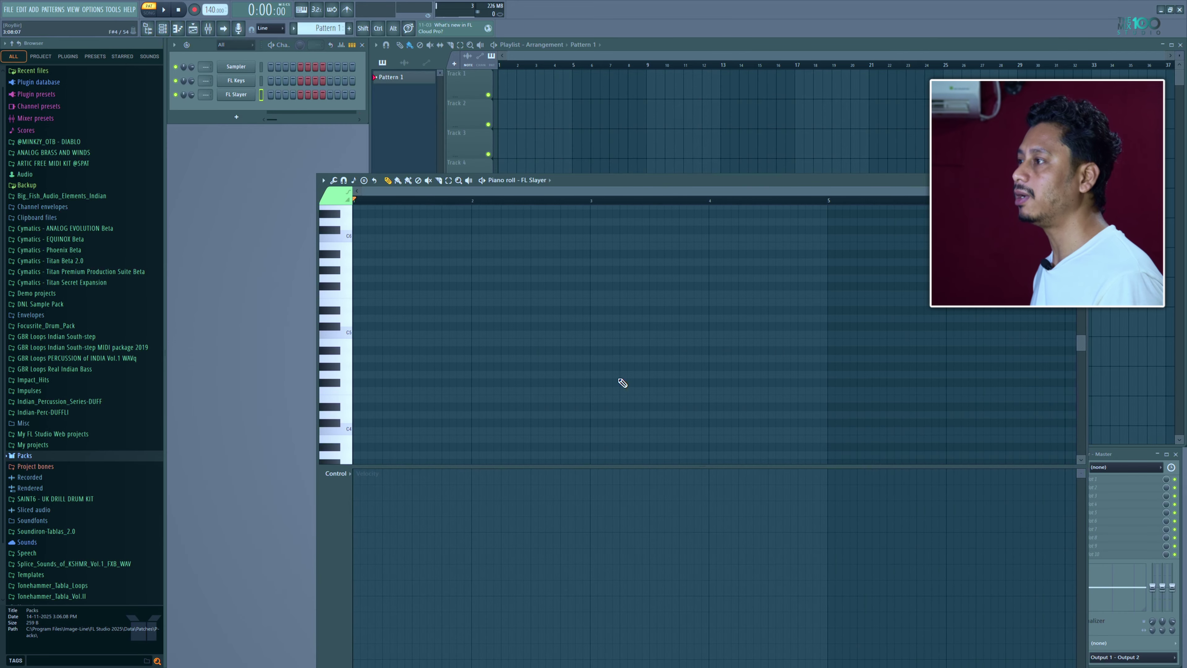
Step: Place sixteen short notes scattered over the first four bars of the FL Slayer piano roll, and delete them all
click(367, 374)
click(553, 325)
click(583, 270)
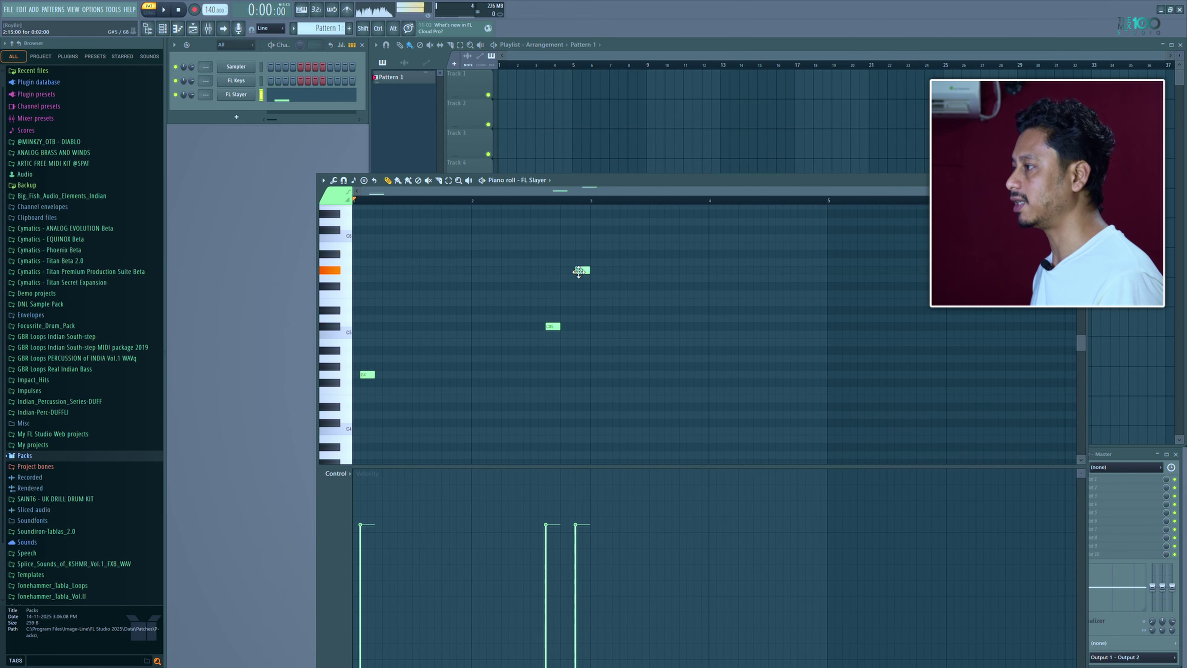
click(680, 358)
click(686, 406)
click(820, 286)
click(620, 286)
click(441, 254)
click(433, 342)
click(478, 399)
click(508, 391)
click(633, 246)
click(716, 270)
click(731, 318)
click(738, 374)
click(760, 390)
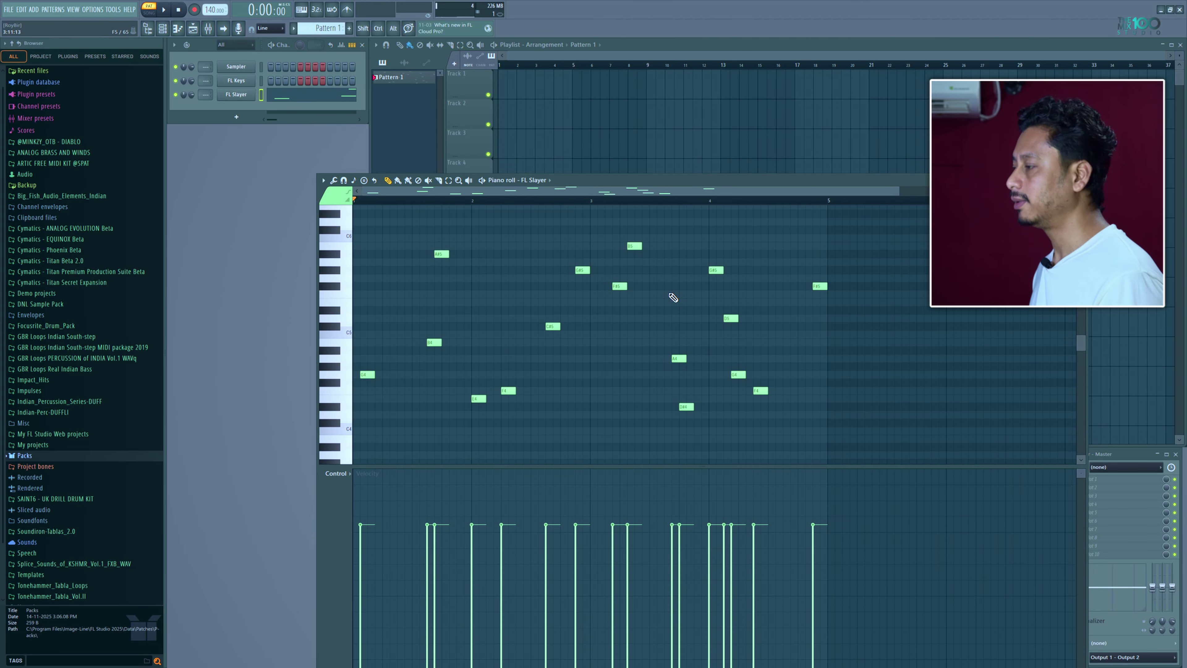
key(ctrl+a)
key(Delete)
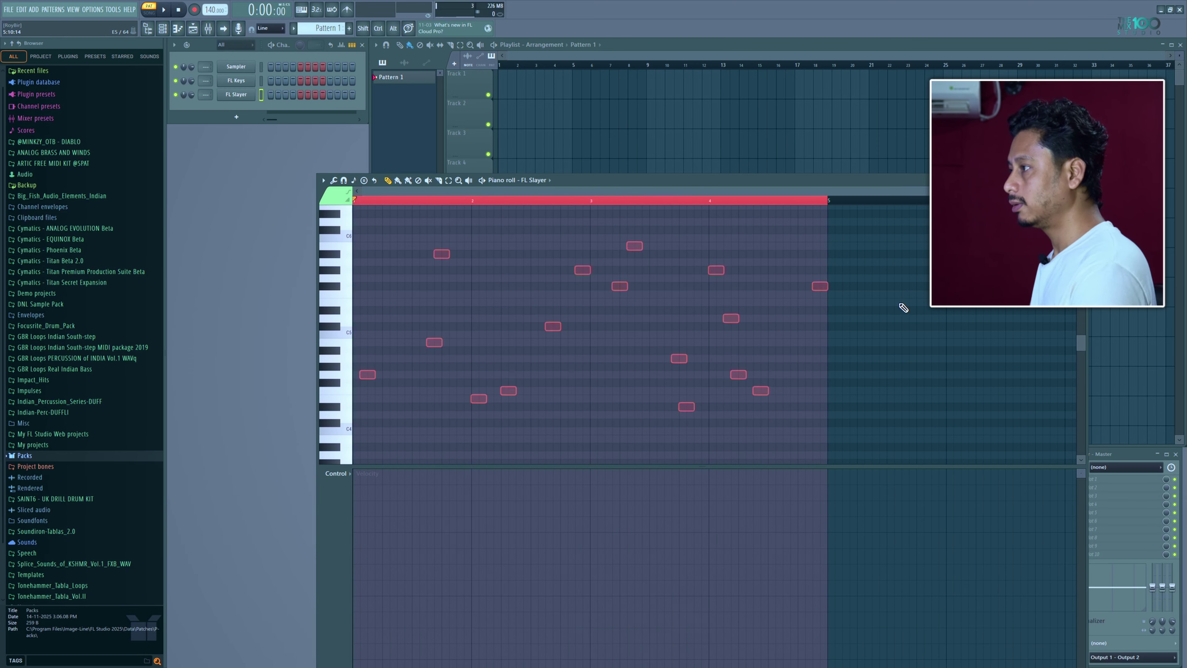
Step: Draw two consecutive two-bar C6 notes filling bars 1 to 4 of the FL Slayer piano roll
click(568, 201)
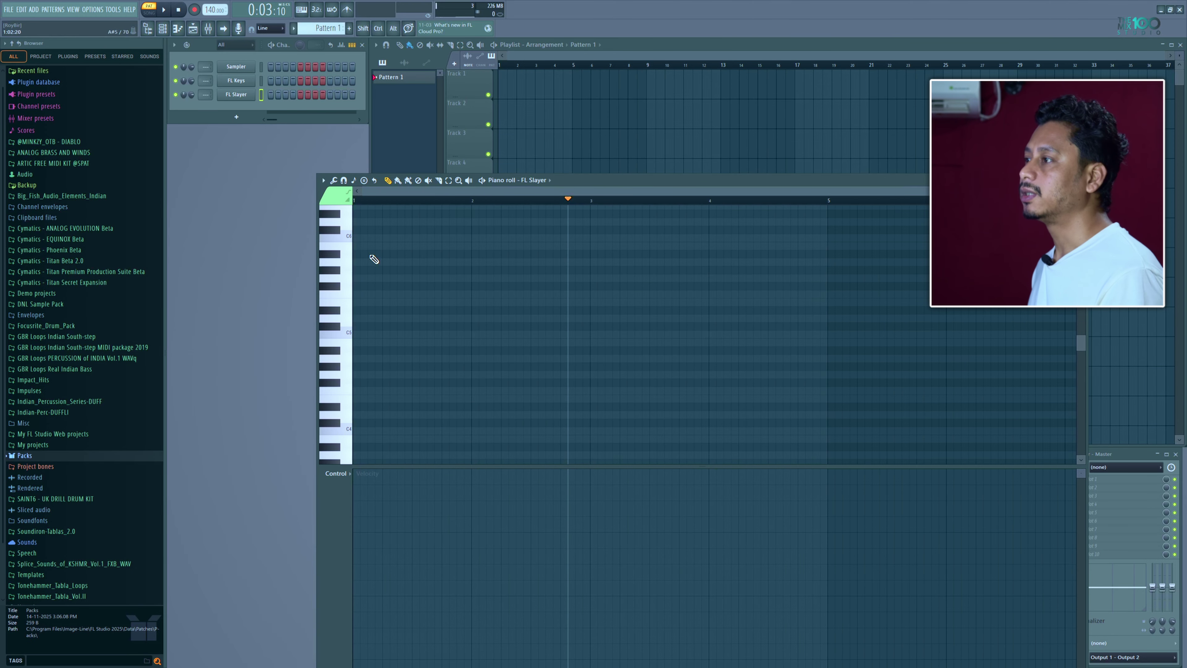
drag(359, 240, 590, 237)
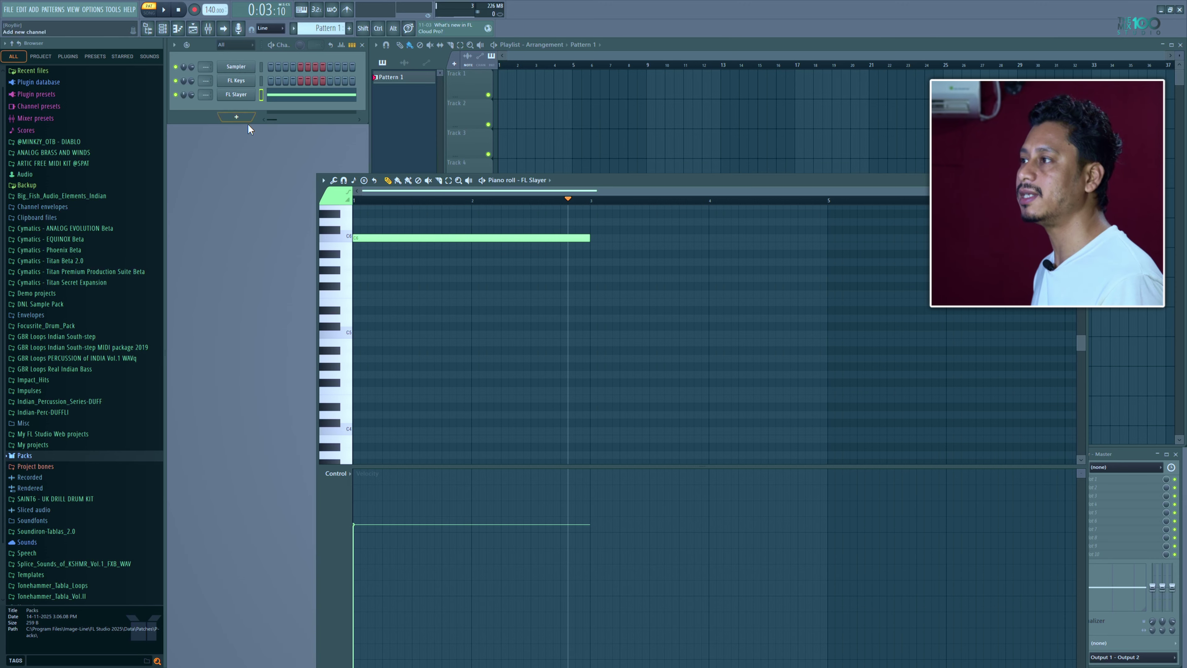
click(592, 270)
click(660, 366)
right_click(757, 367)
click(621, 271)
drag(621, 271, 621, 237)
Step: Place a Pattern 1 clip on Track 4 of the playlist, starting at bar 1
mouse_move(517, 101)
mouse_down()
mouse_move(529, 120)
mouse_move(526, 197)
mouse_up()
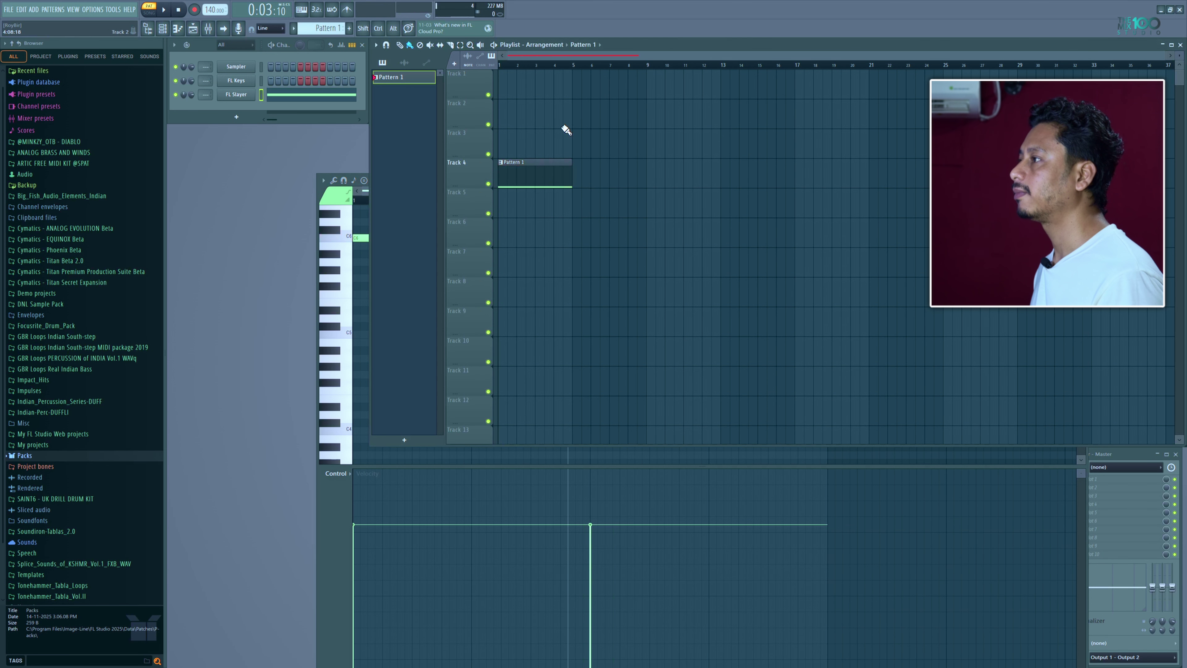
click(516, 67)
scroll(517, 66, up, 5)
drag(406, 61, 404, 60)
Step: Play the arrangement briefly in song mode, stop it, and set the play position just after the start of bar 2
click(537, 66)
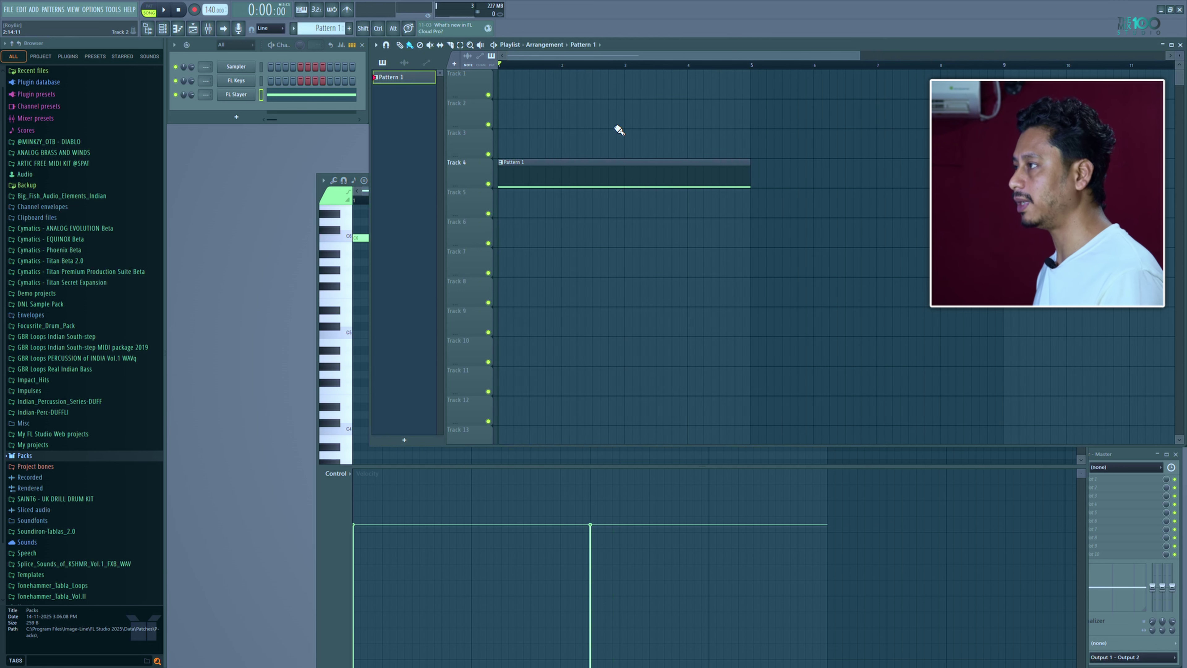
key(space)
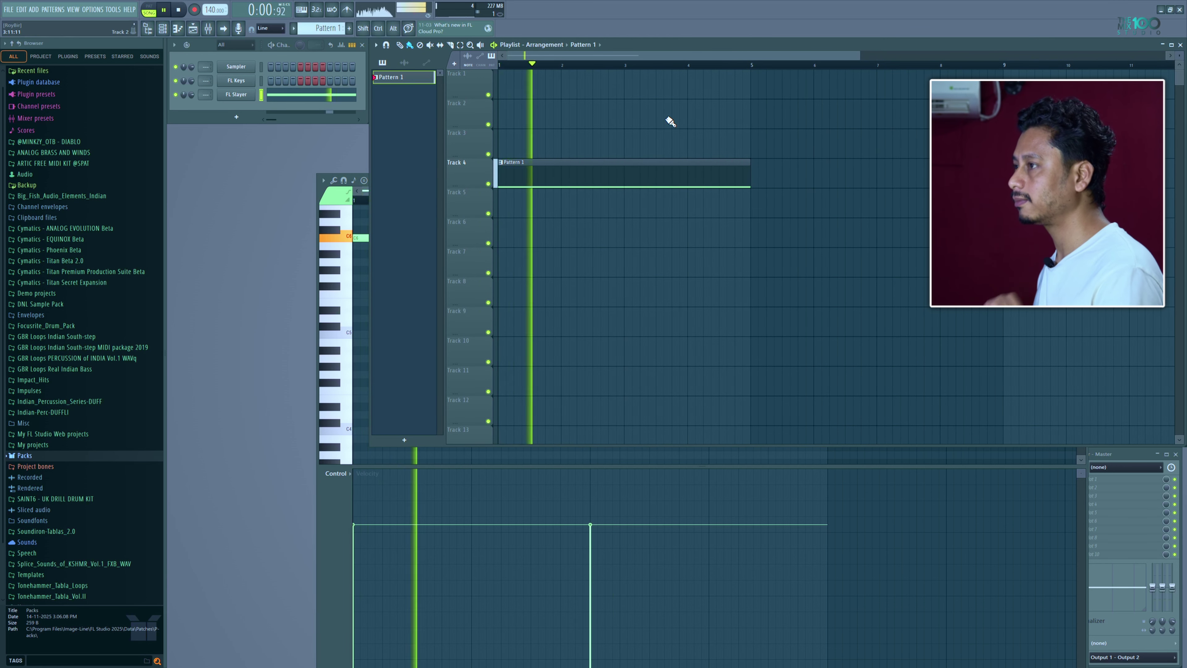
key(space)
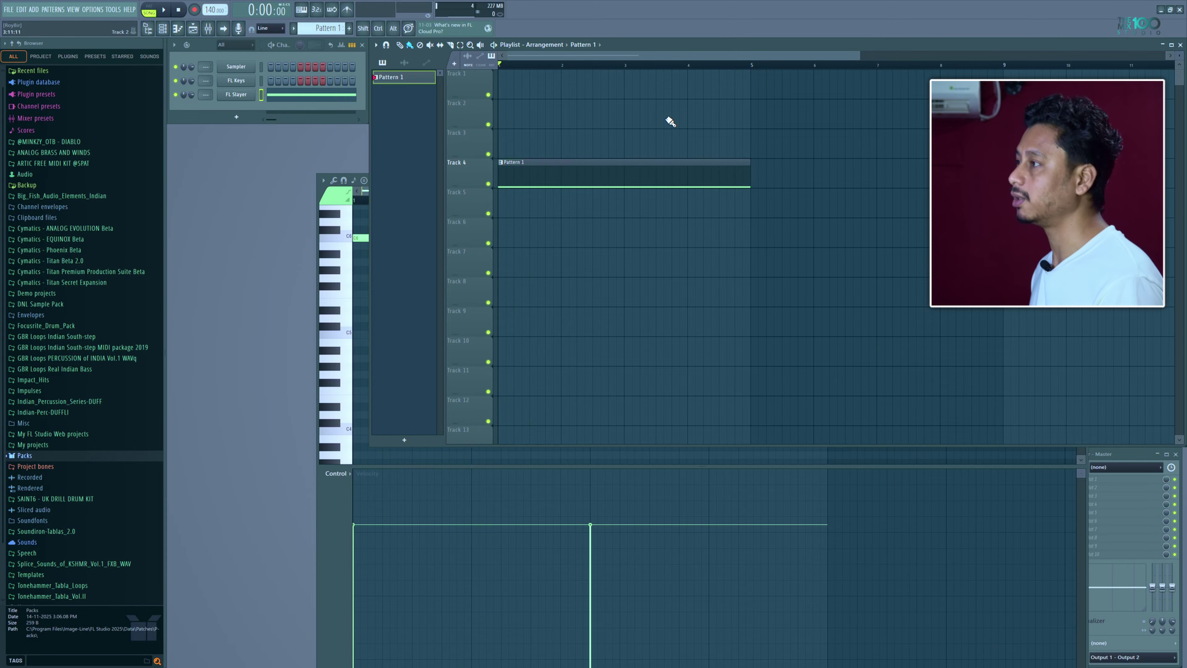
click(569, 66)
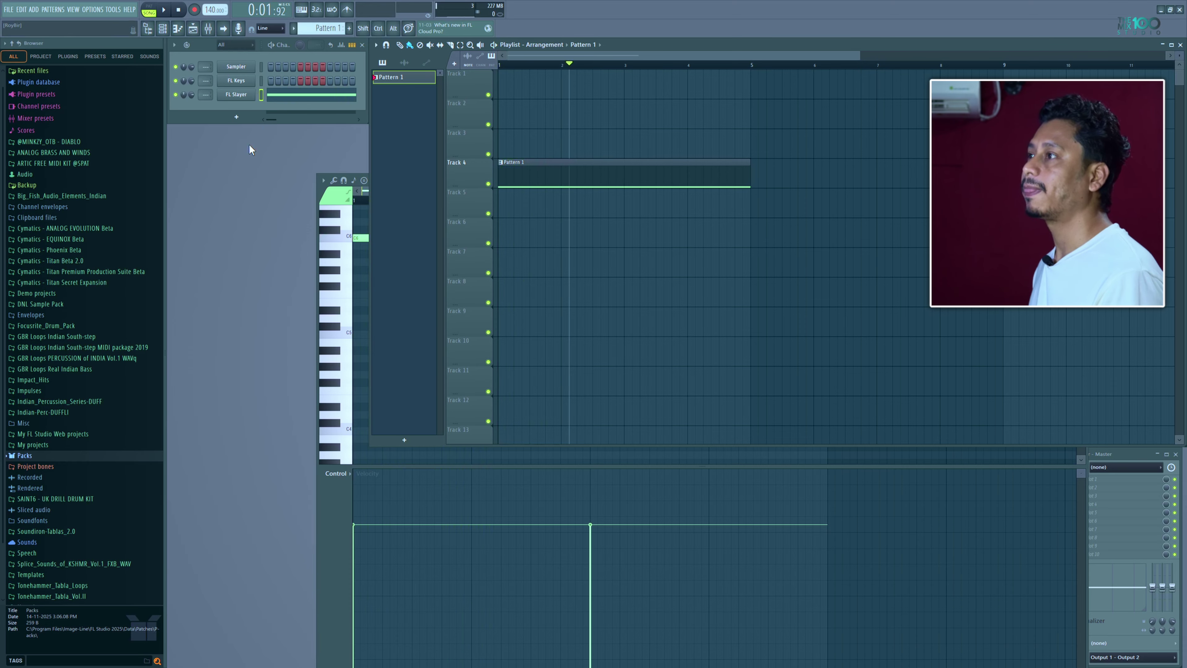
Step: Hide the playlist and show it again, and close the piano roll window
click(193, 29)
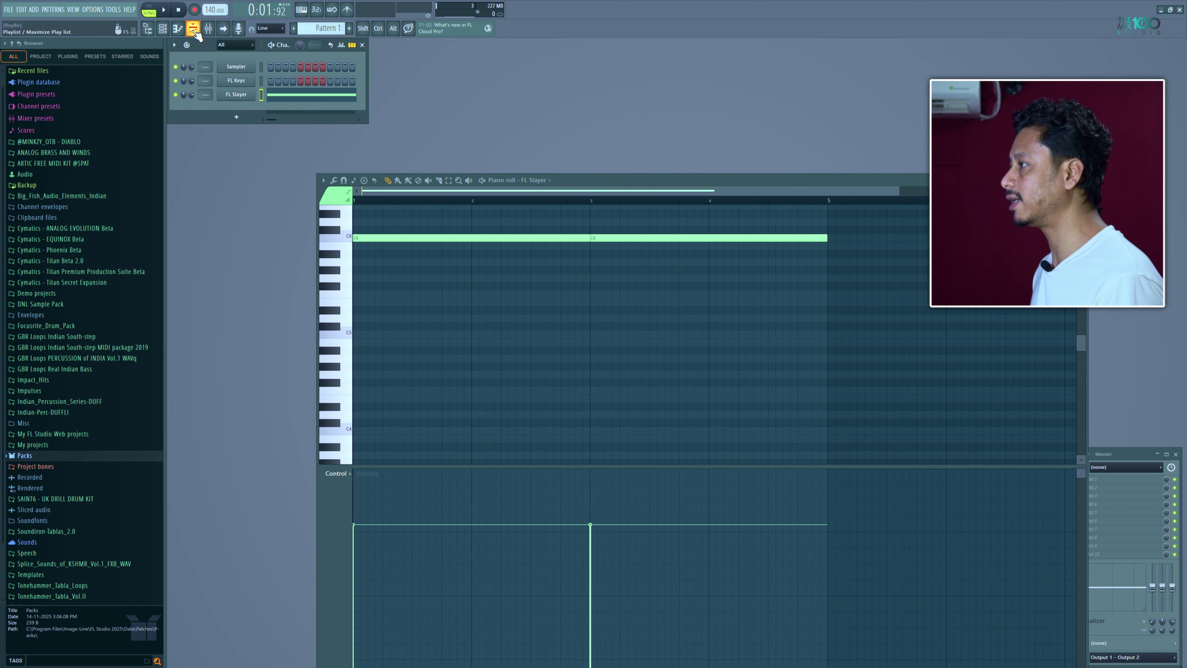
click(194, 29)
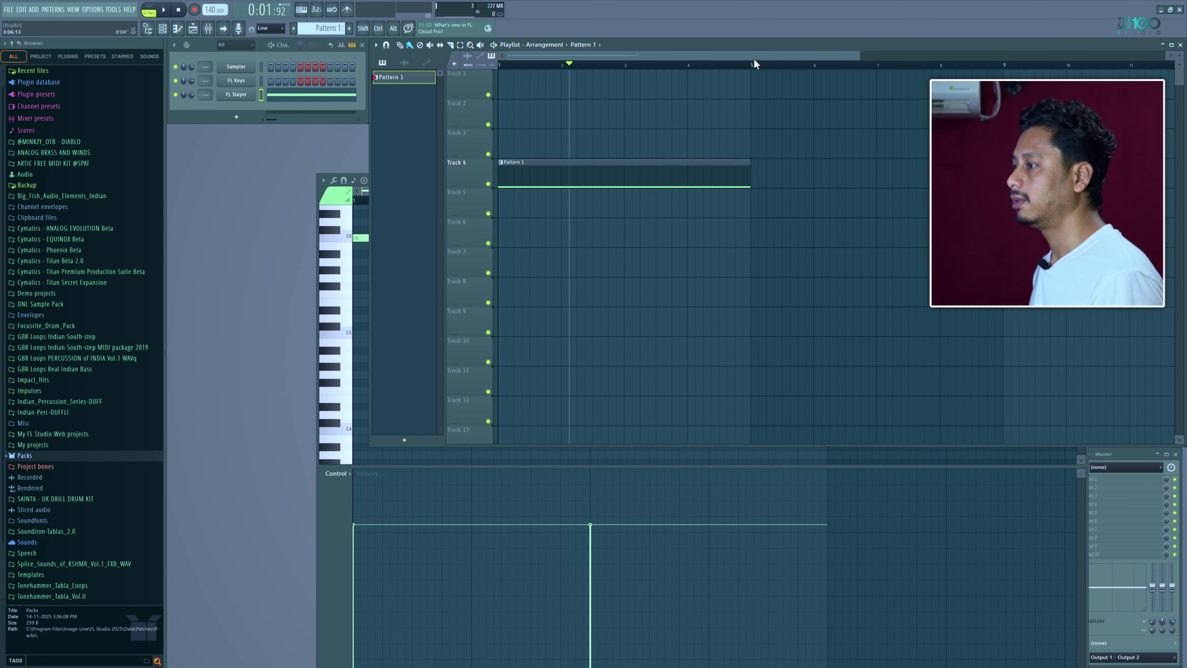
click(335, 506)
click(1082, 181)
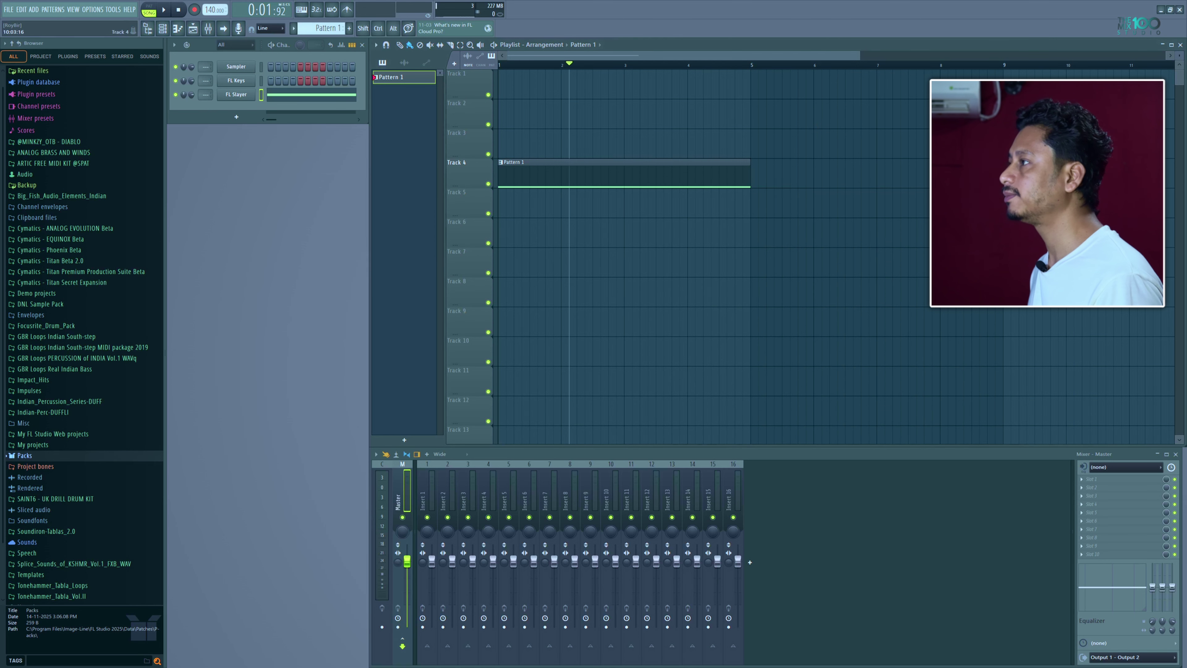
Step: Hide and show the playlist and the mixer to demonstrate their window toggles
click(194, 30)
click(194, 30)
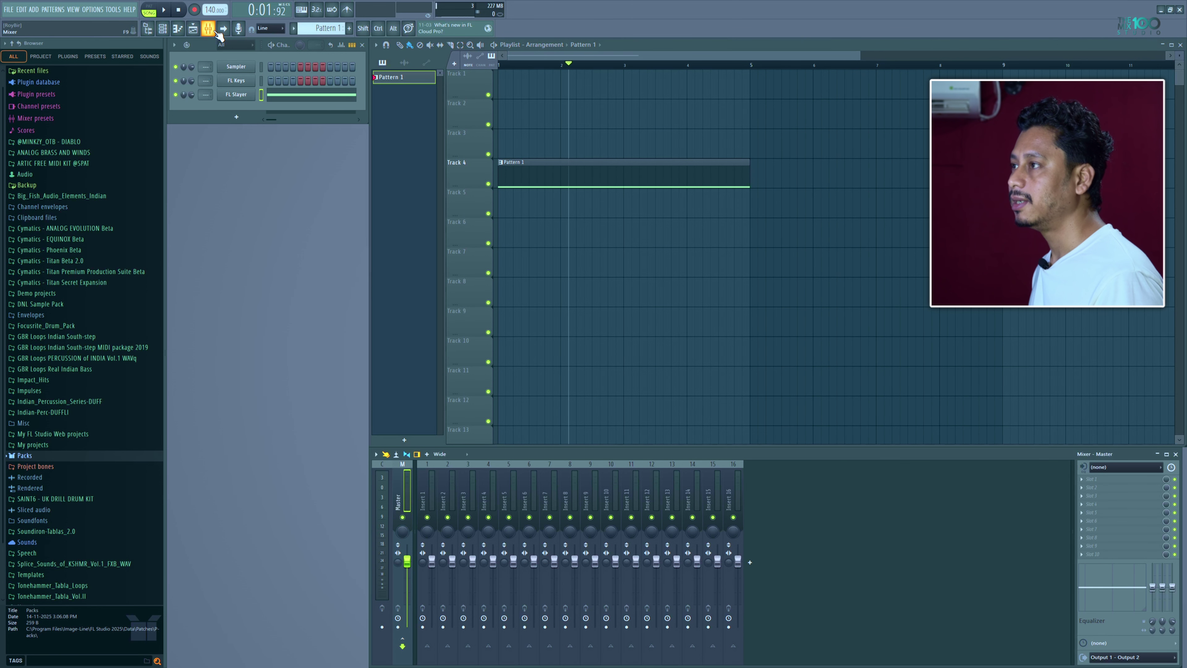
click(216, 33)
click(217, 33)
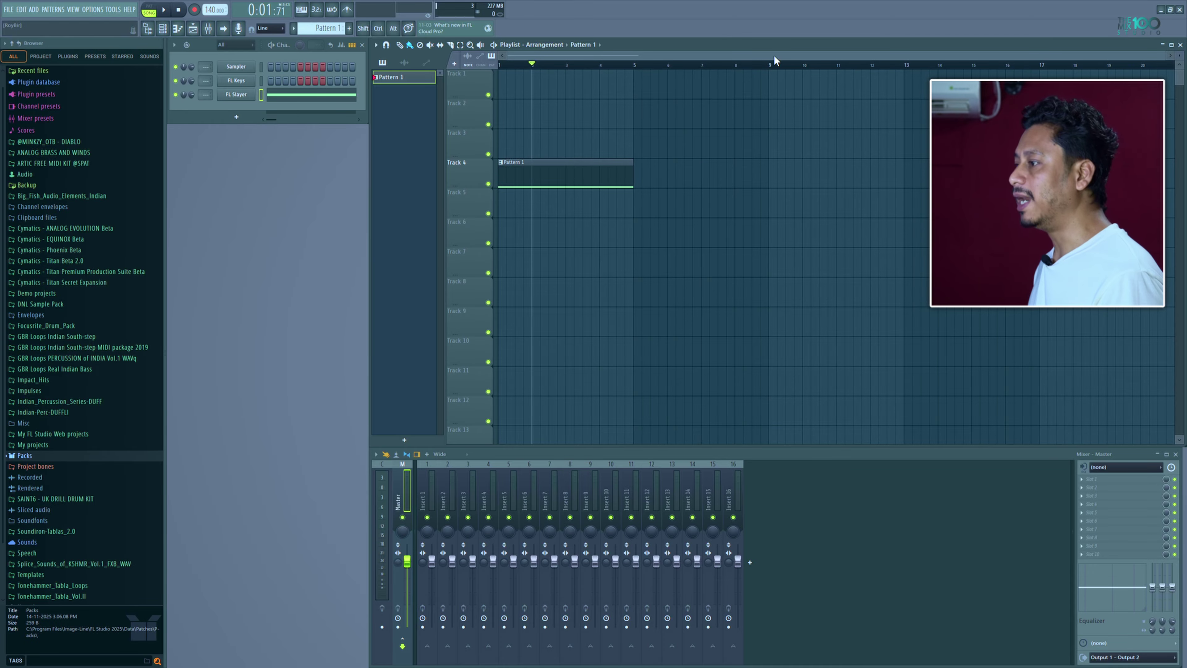
Step: Look over the playlist's editing tools, such as Delete and Mute
click(419, 46)
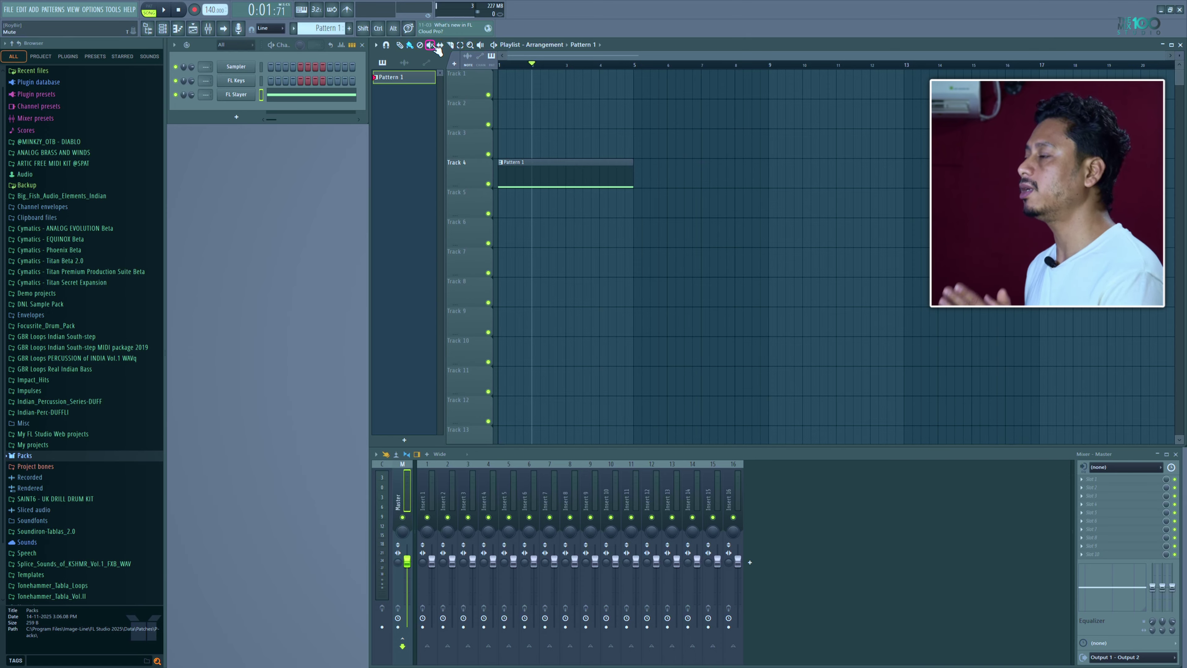